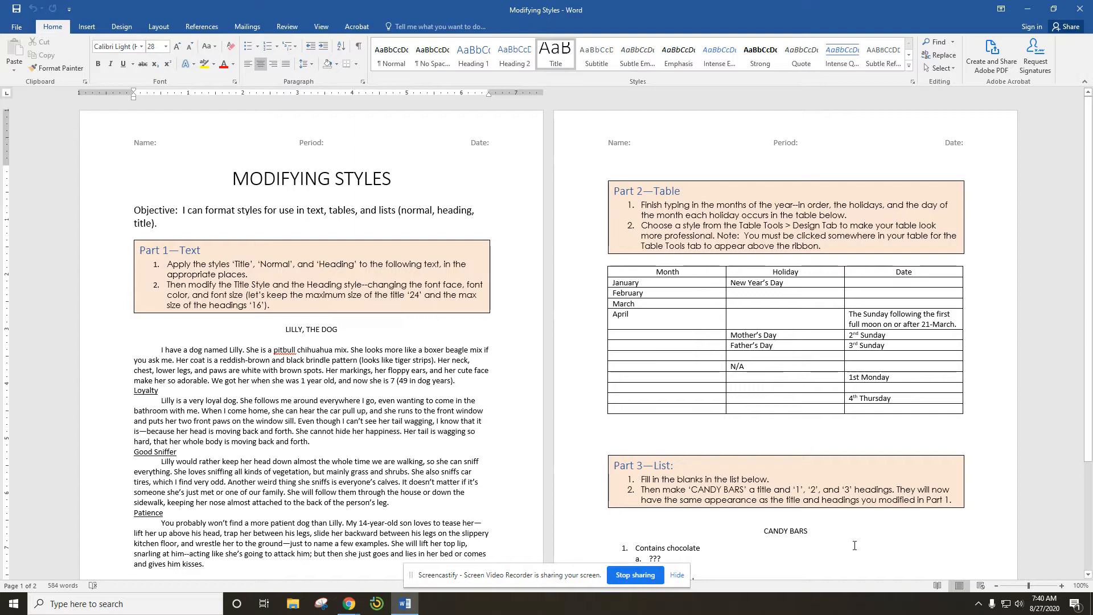
Step: Apply the Title style to the "LILLY, THE DOG" heading
scroll(851, 547, "down", 1)
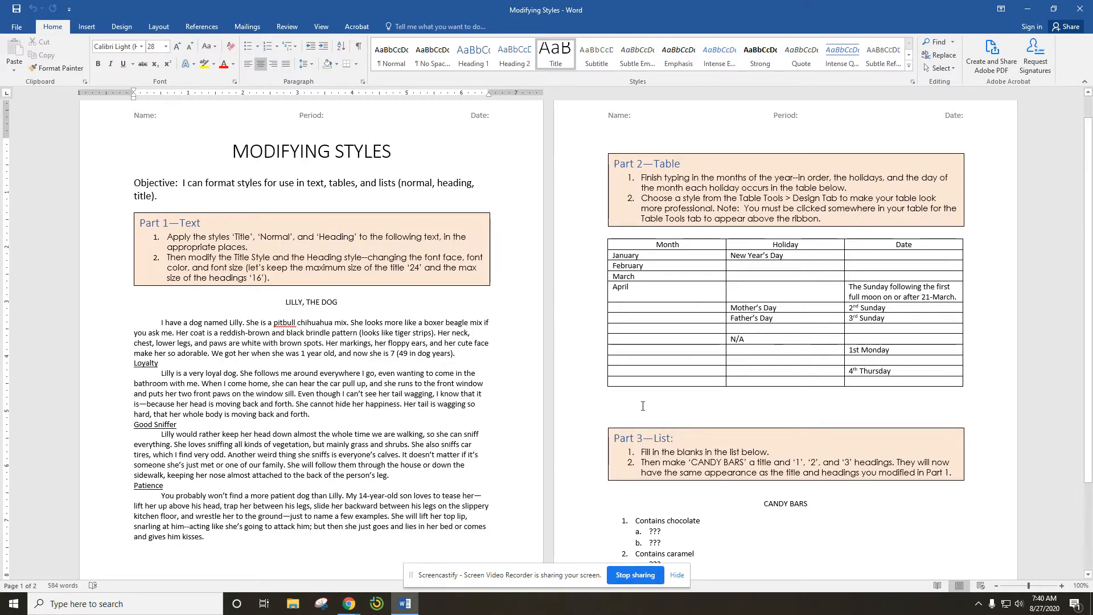
scroll(725, 341, "down", 3)
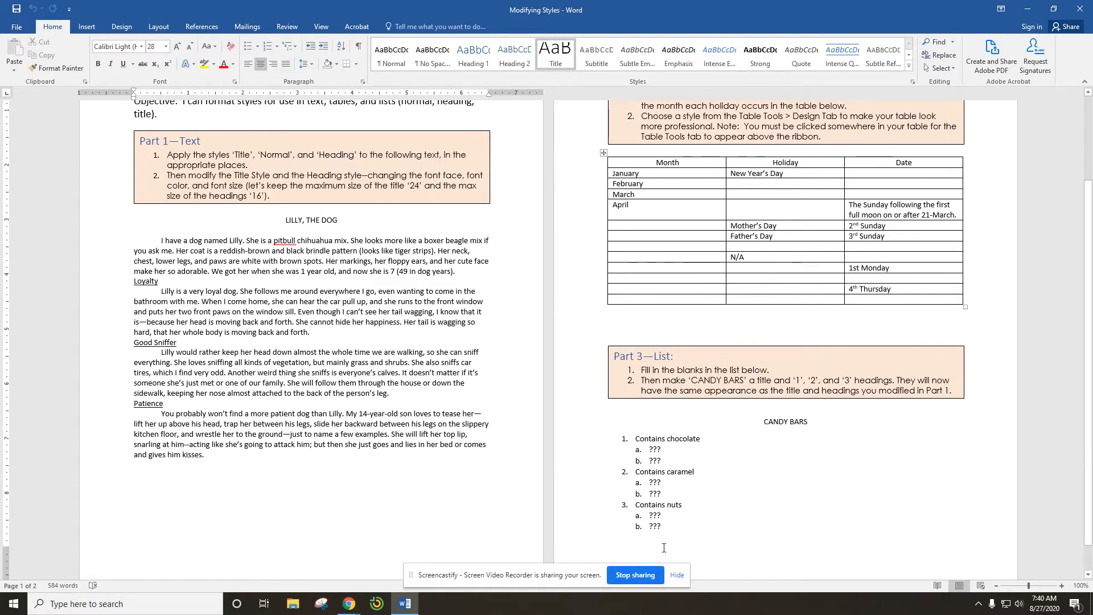
scroll(713, 483, "up", 2)
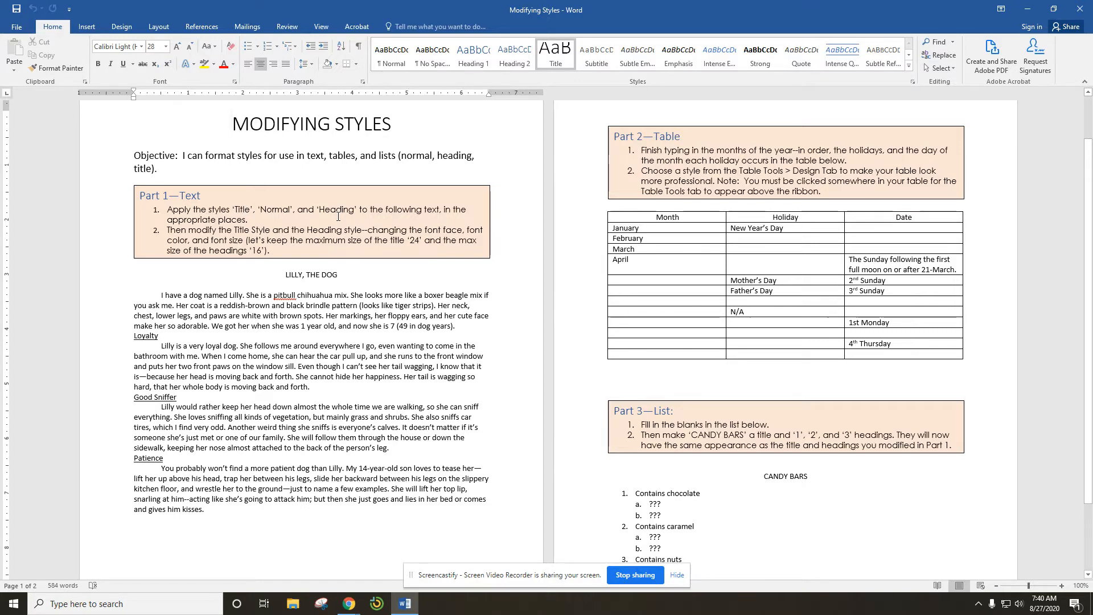
left_click(294, 275)
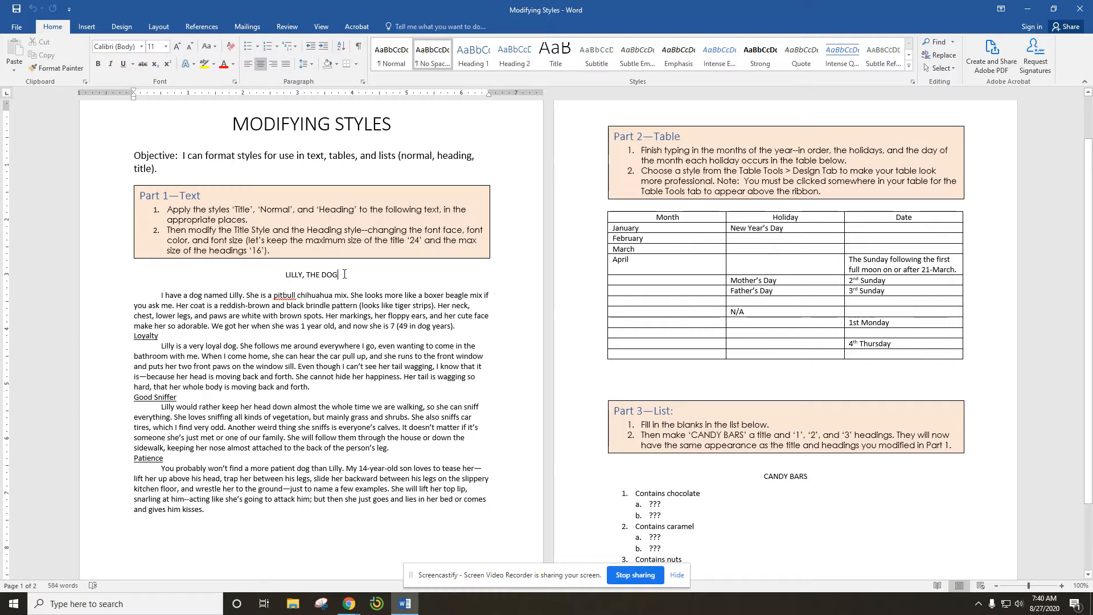
left_click_drag(343, 274, 275, 278)
left_click(274, 278)
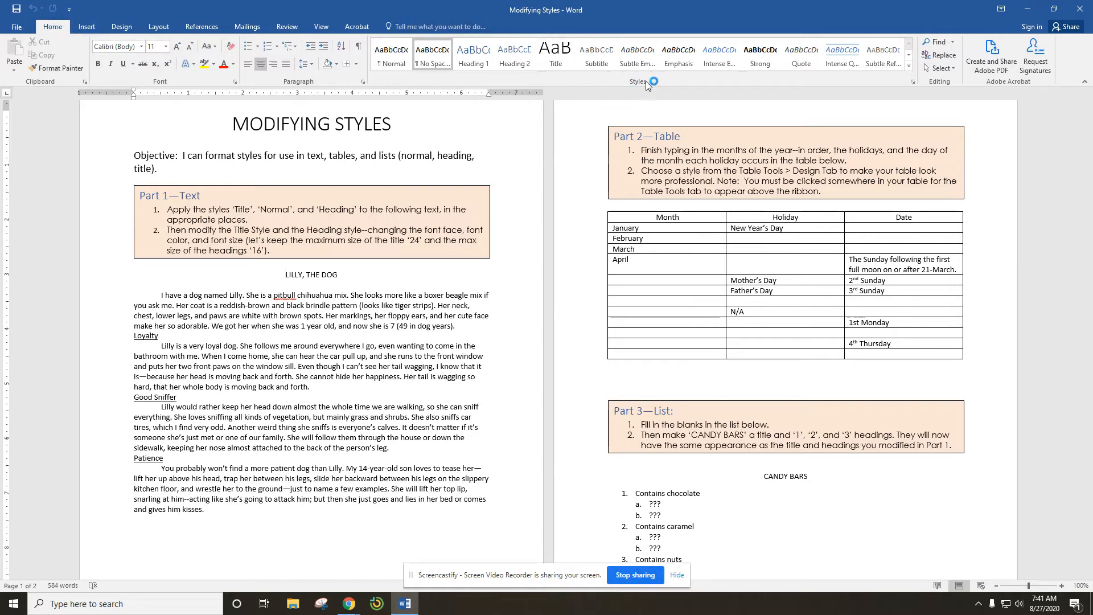
left_click(556, 59)
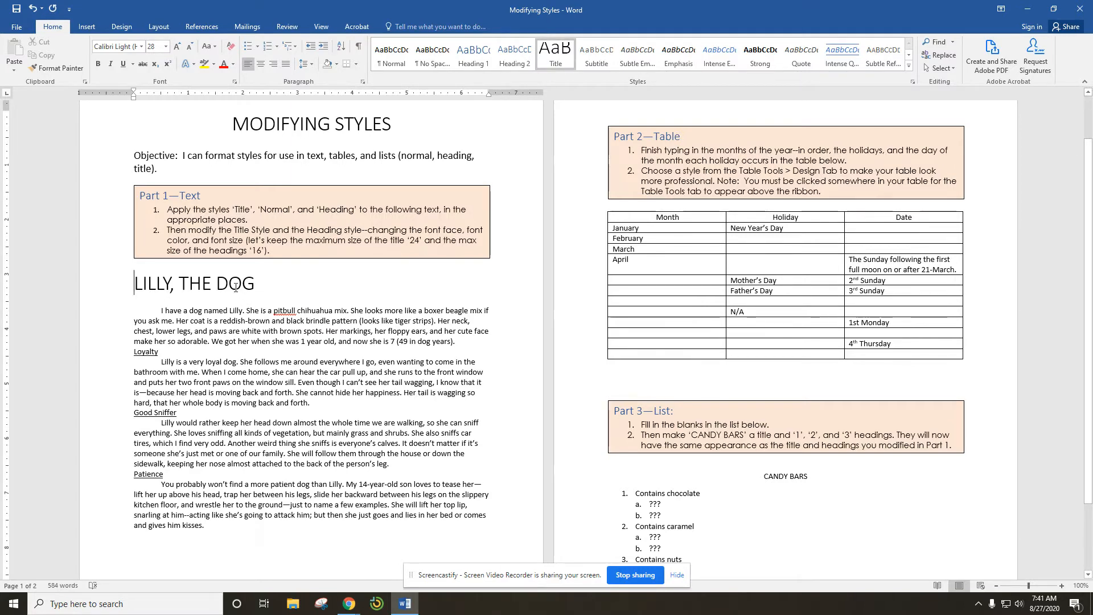
Step: Apply the Title style to the "CANDY BARS" heading in Part 3
scroll(409, 269, "down", 2)
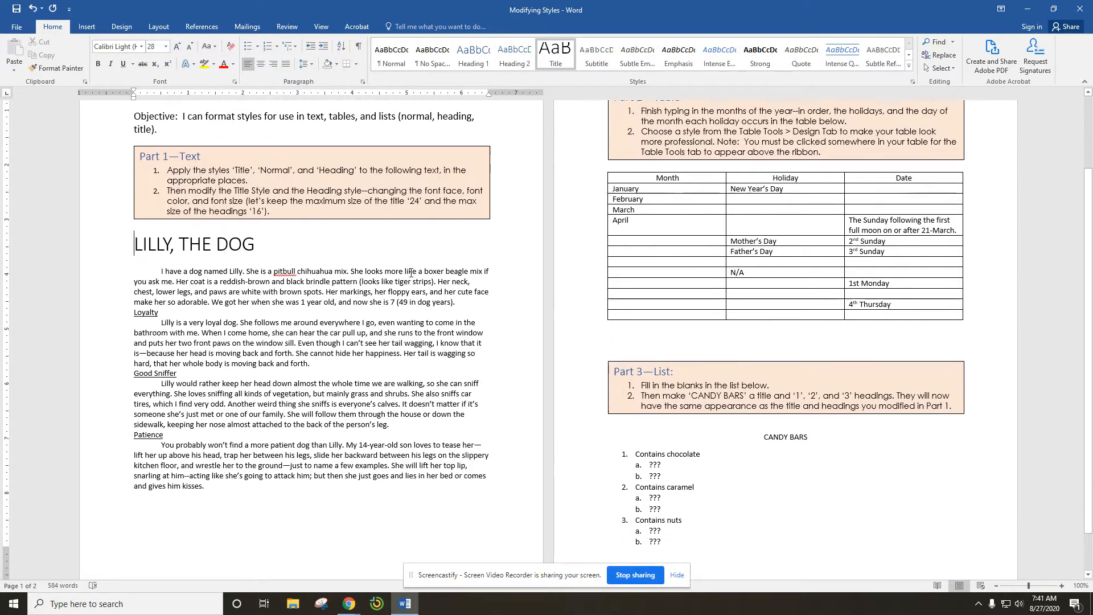
left_click(764, 422)
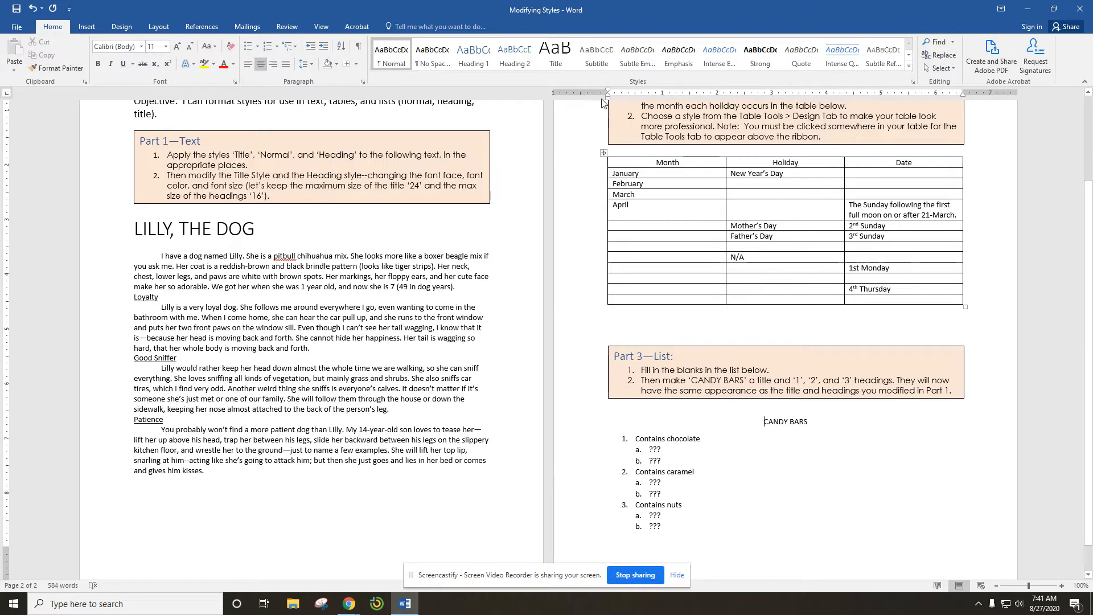
left_click(558, 60)
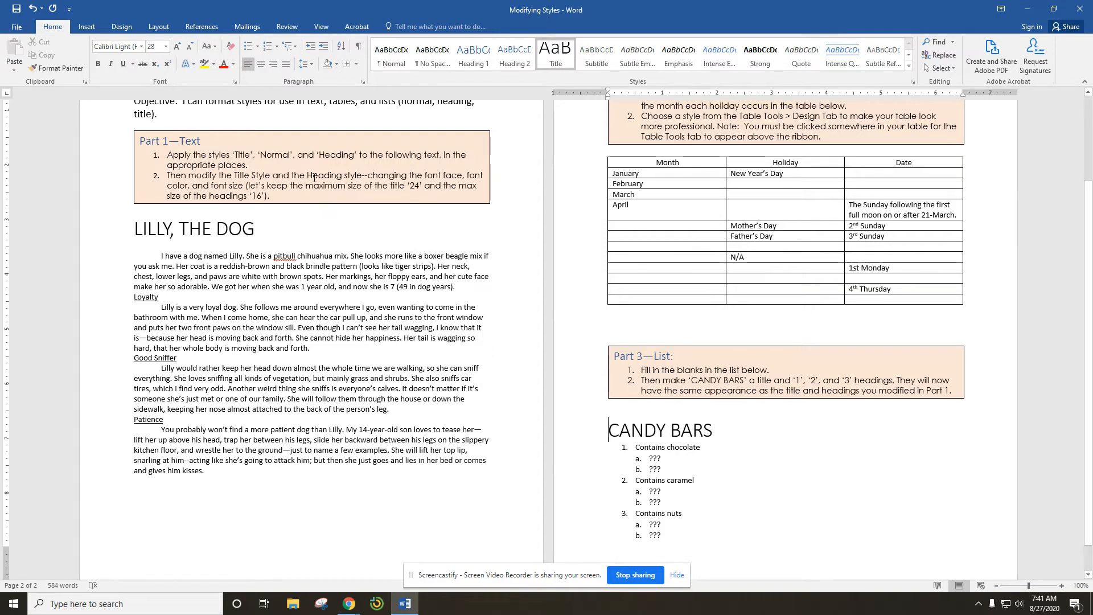
Step: Apply the Heading 1 style to the Loyalty, Good Sniffer and Patience subheadings
left_click(133, 300)
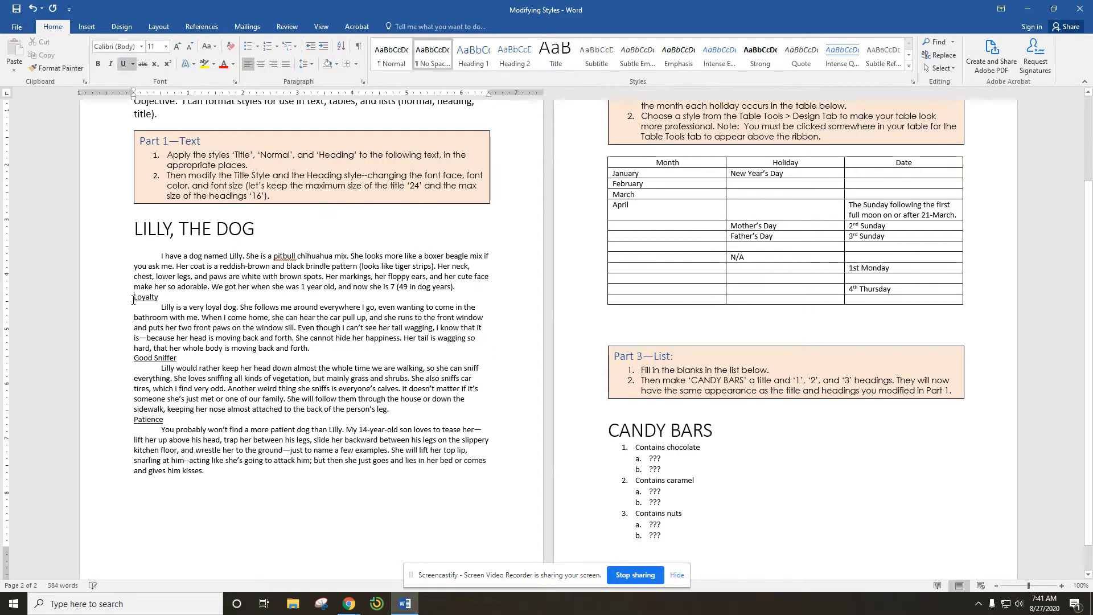
left_click(482, 64)
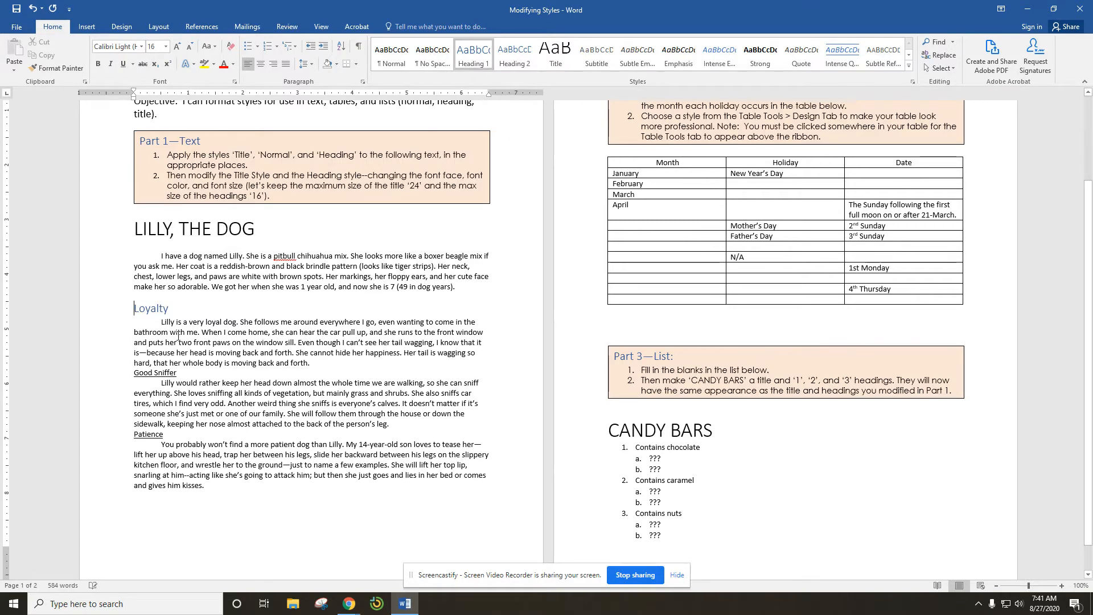
left_click(135, 372)
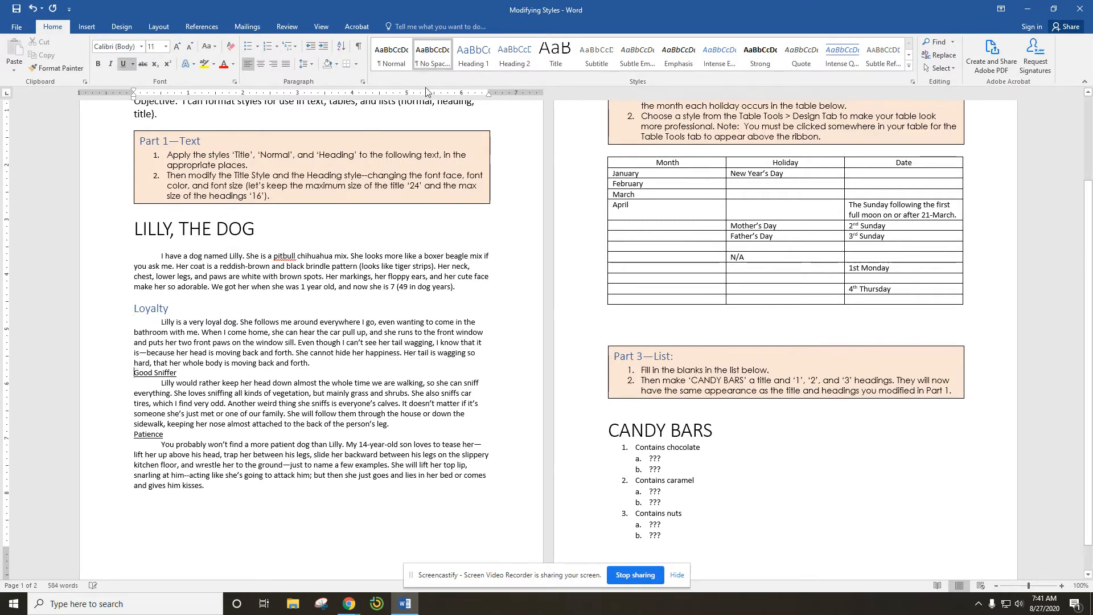
left_click(473, 57)
left_click(135, 450)
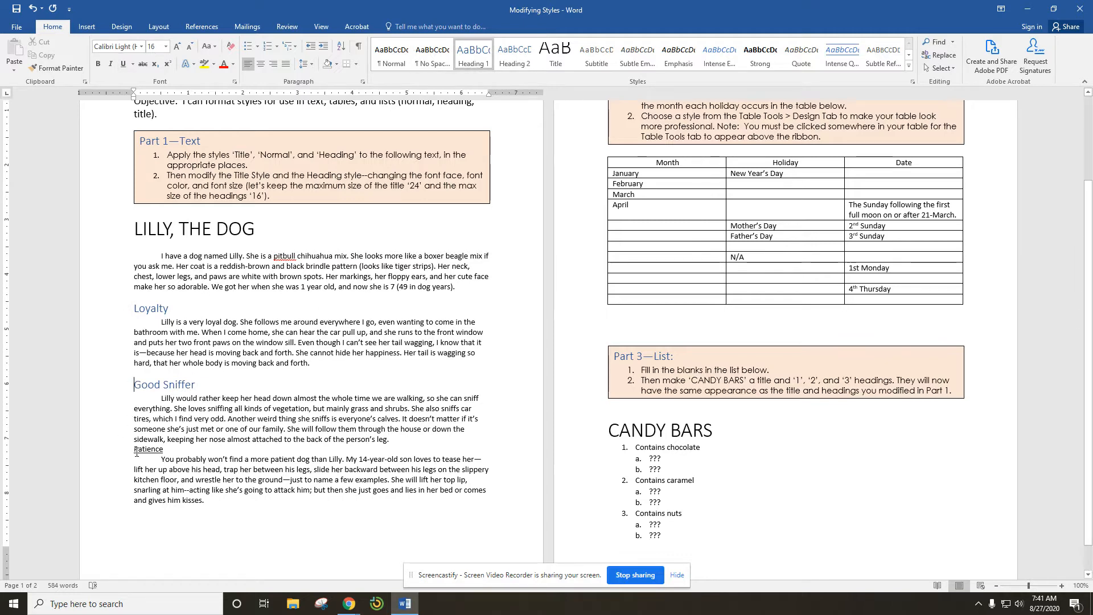
left_click(473, 57)
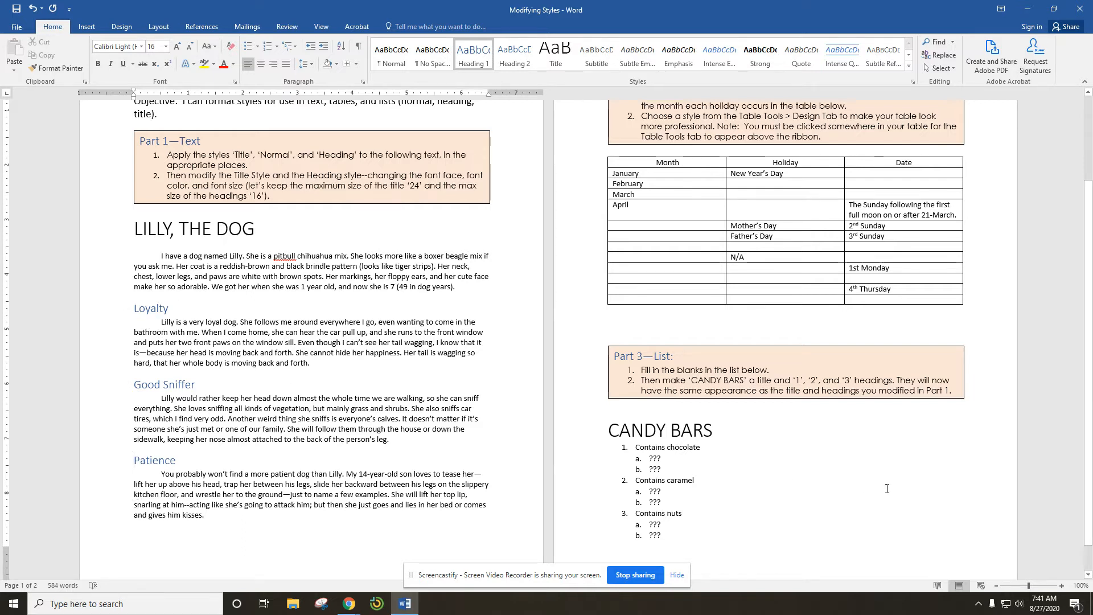
Step: Apply the Heading 1 style to the list items Contains chocolate, Contains caramel and Contains nuts
left_click(641, 447)
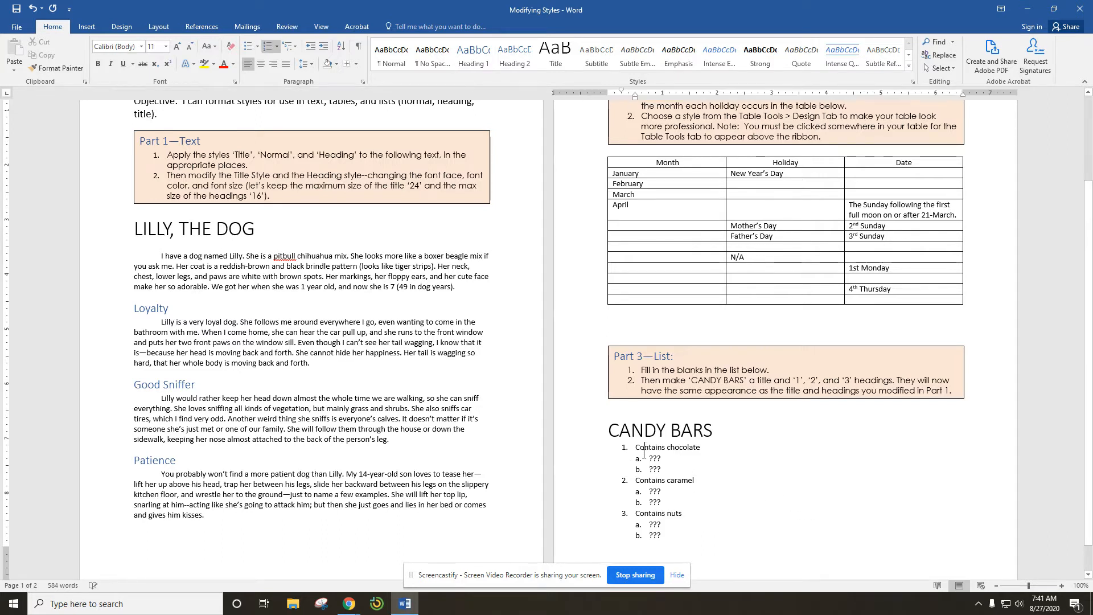
left_click(480, 66)
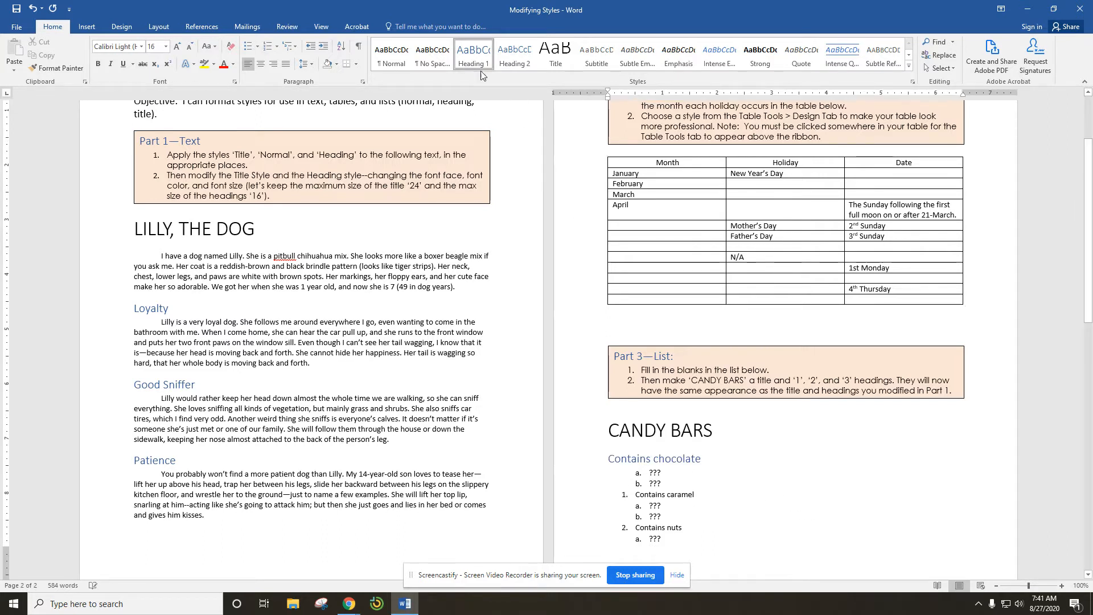
left_click(662, 495)
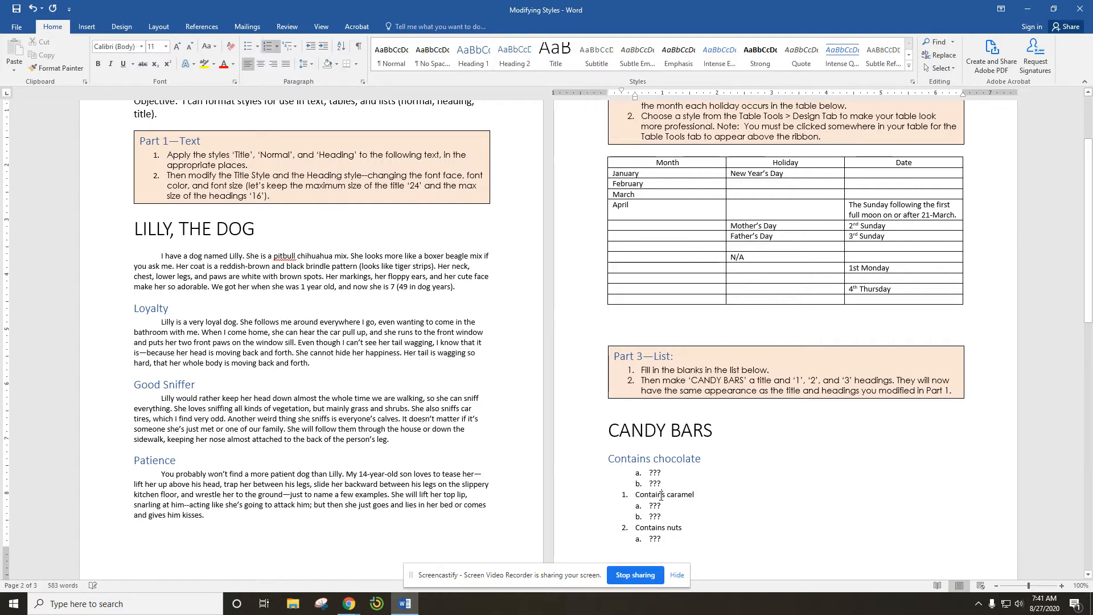
left_click(475, 57)
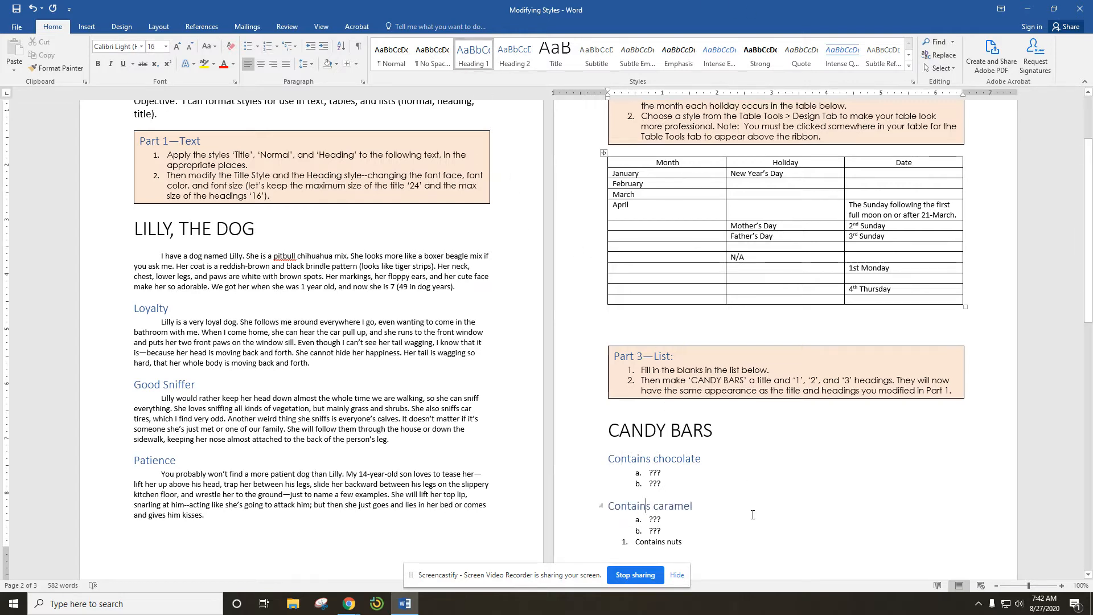
scroll(740, 507, "down", 2)
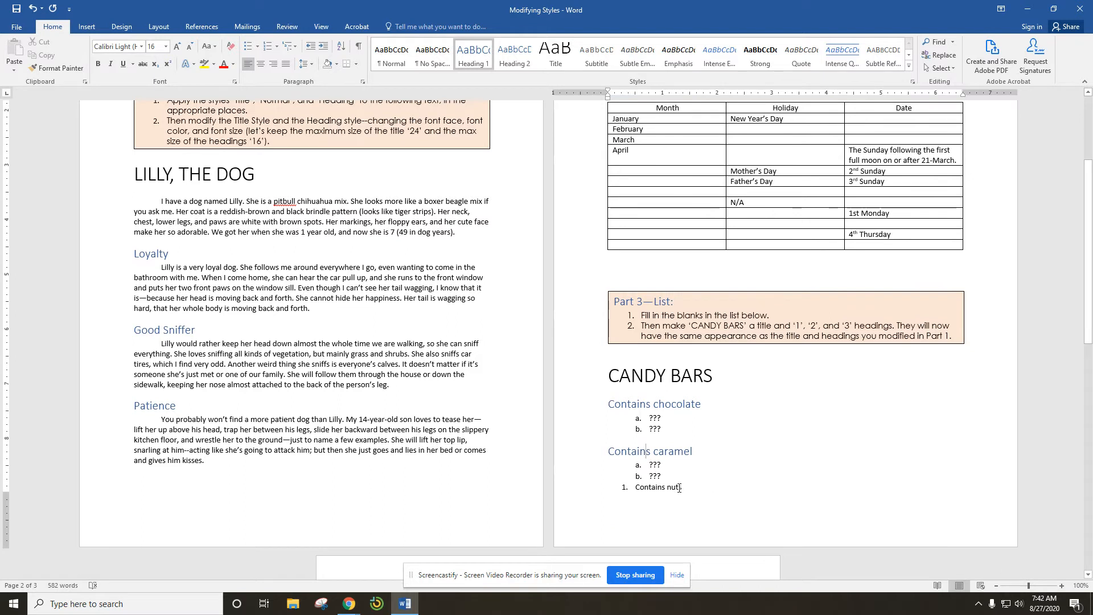
left_click(677, 488)
left_click(480, 62)
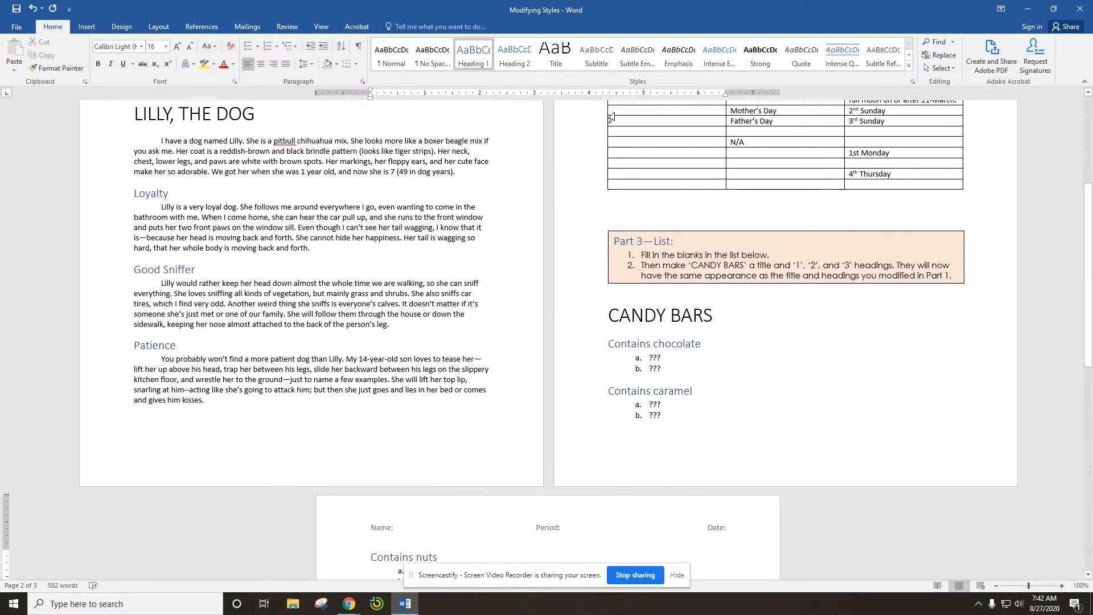
scroll(382, 502, "down", 4)
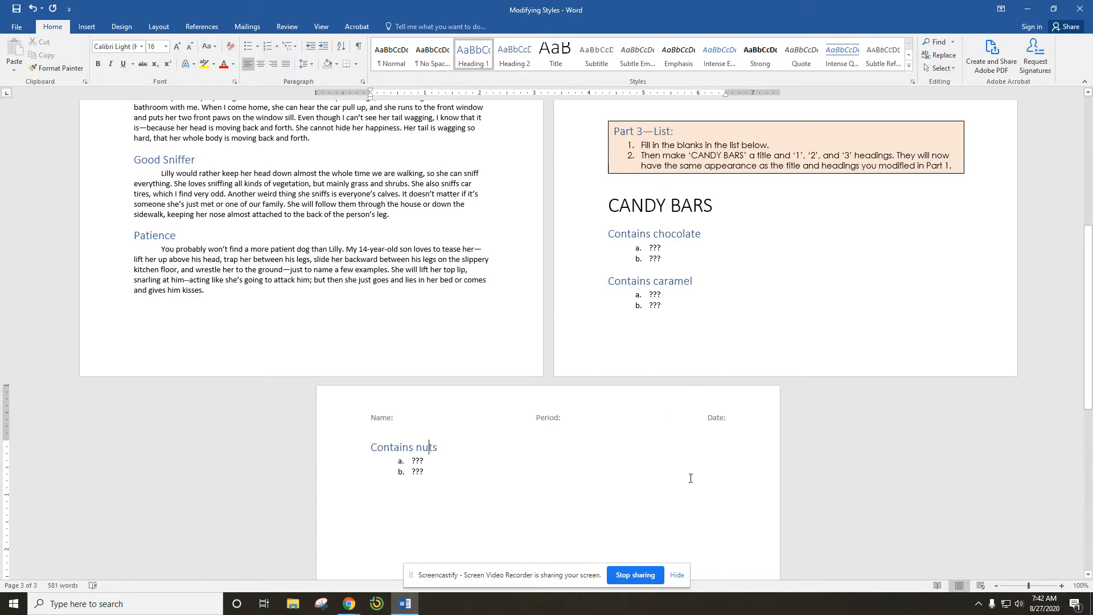
Step: Apply the Normal style to the opening paragraph and the Loyalty paragraph of the dog story
scroll(690, 478, "up", 12)
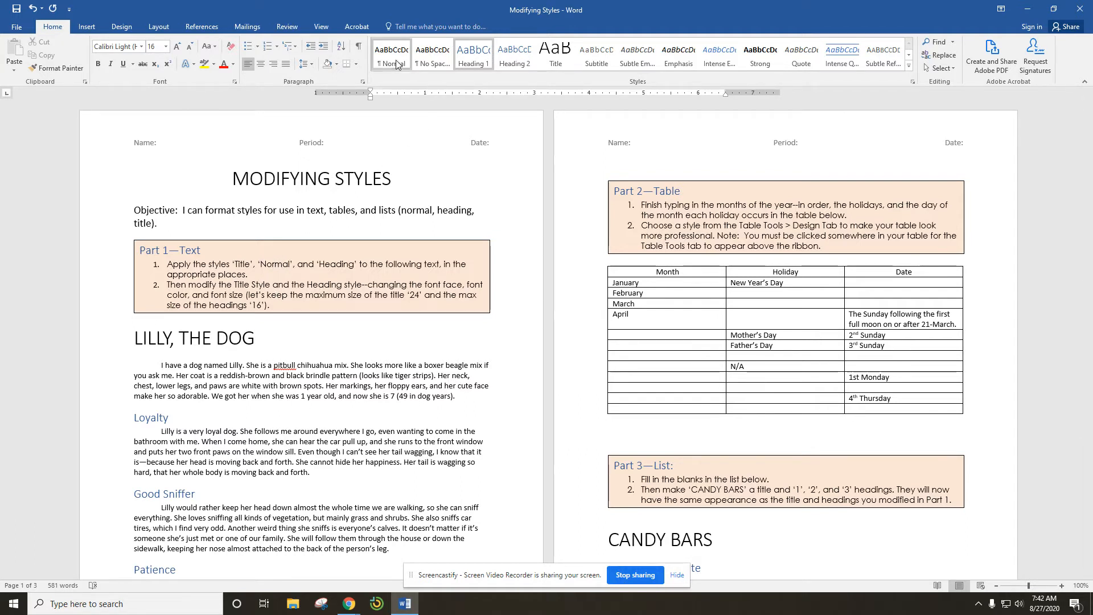
scroll(429, 61, "down", 6)
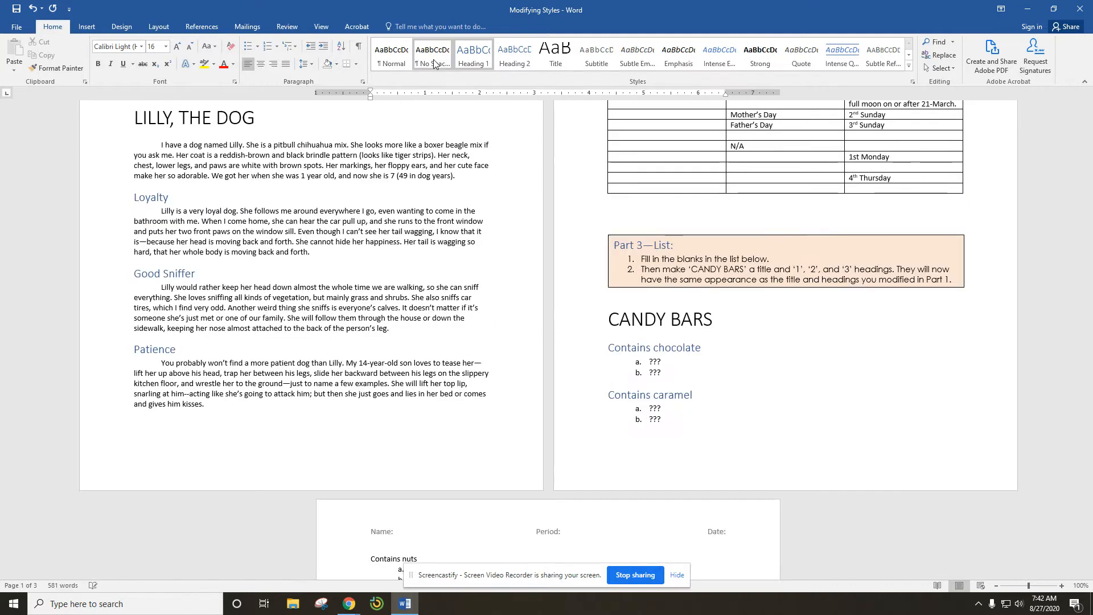
scroll(424, 60, "up", 6)
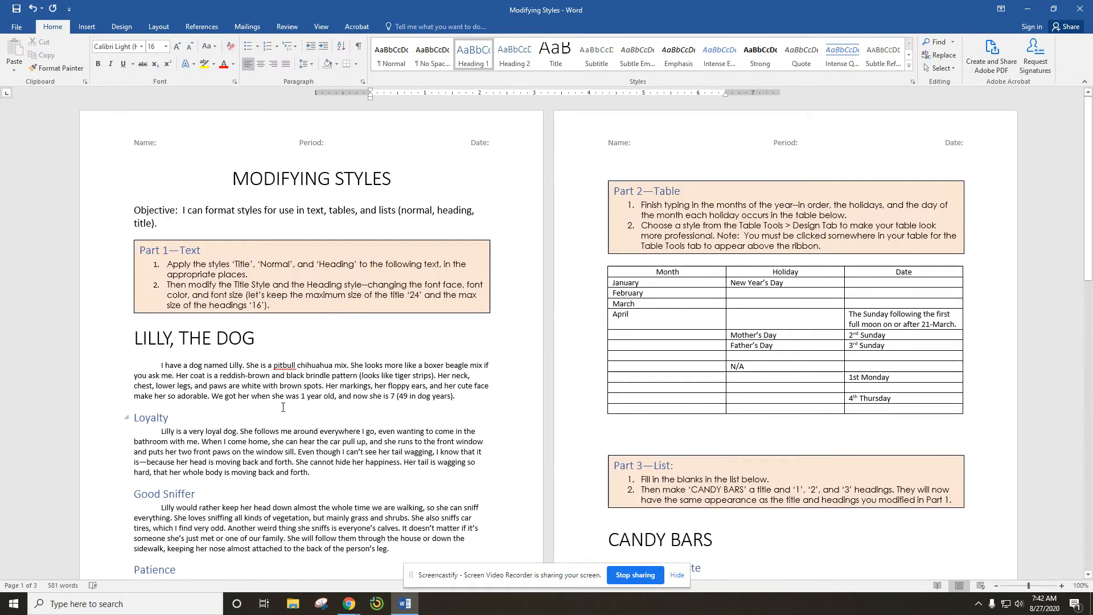
left_click(263, 381)
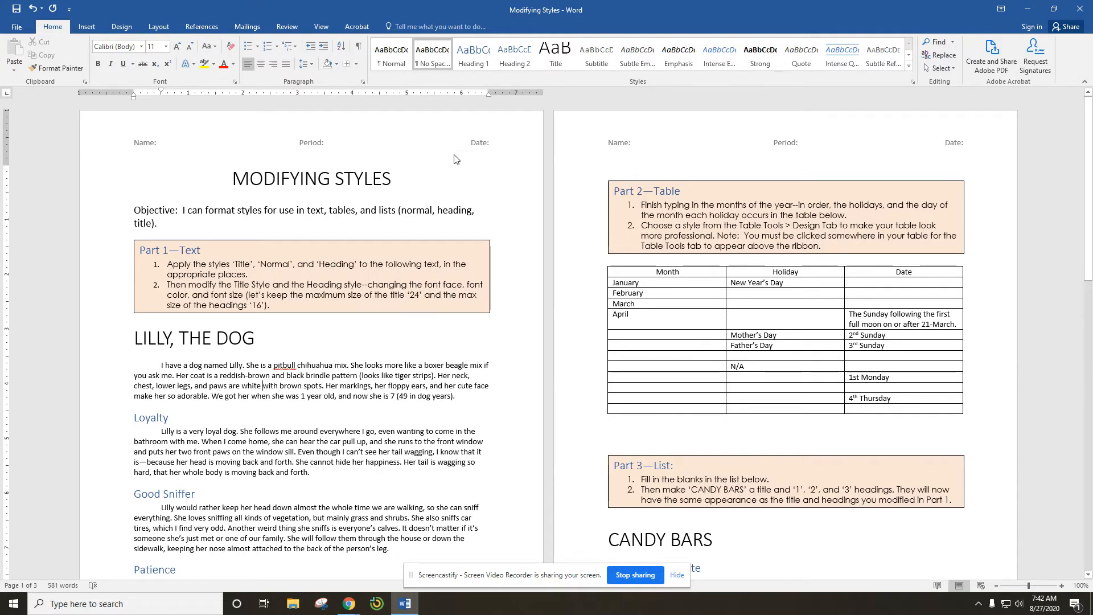
left_click(393, 60)
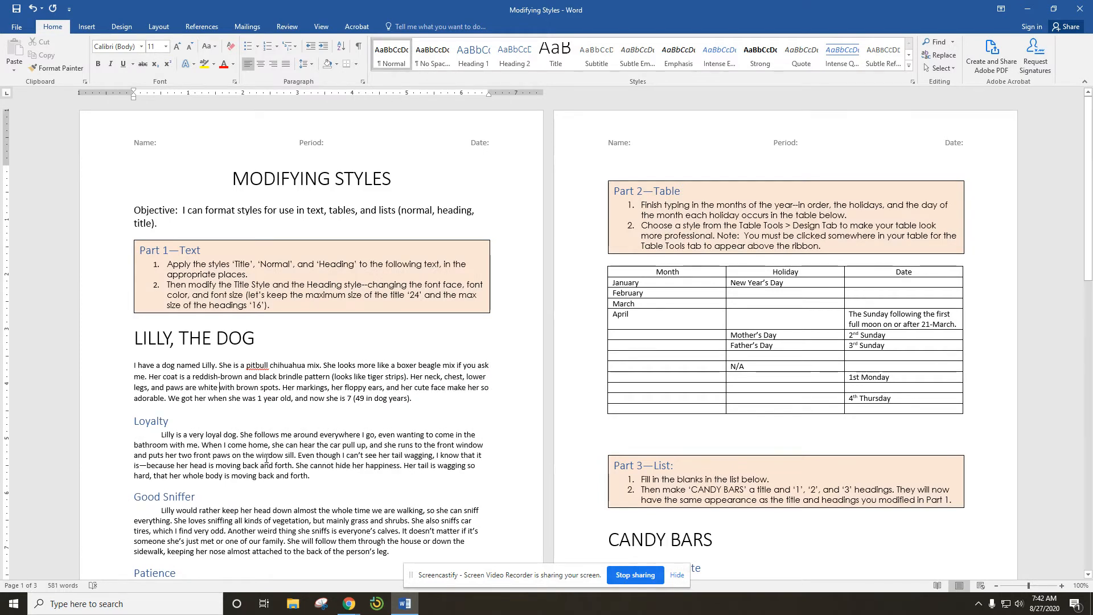
left_click(265, 456)
left_click(391, 59)
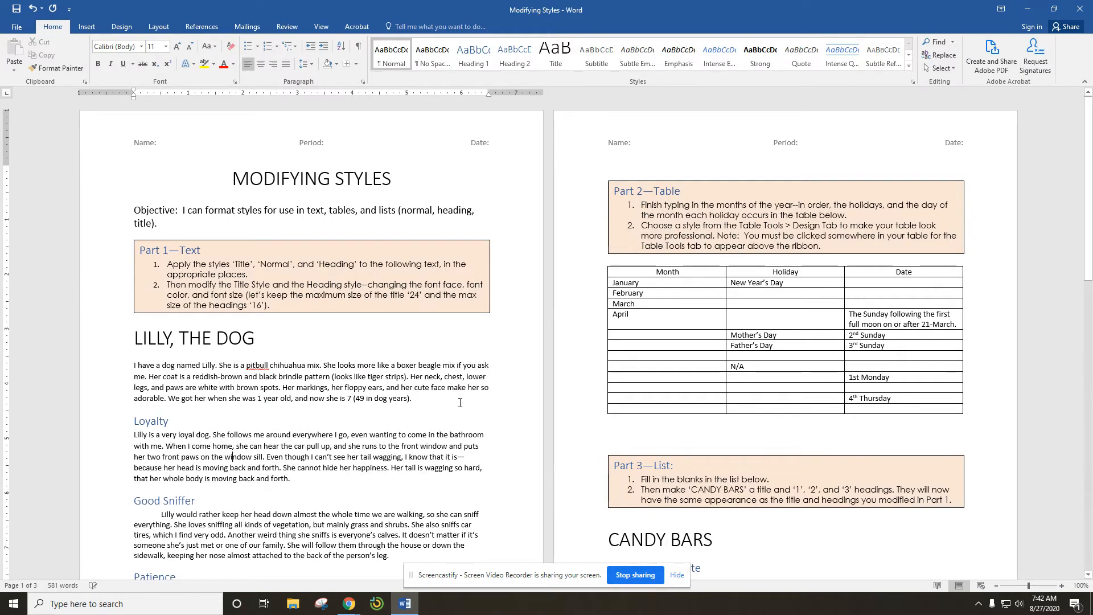
Step: Apply the Normal style to the Good Sniffer and Patience paragraphs
scroll(269, 436, "down", 3)
left_click(269, 436)
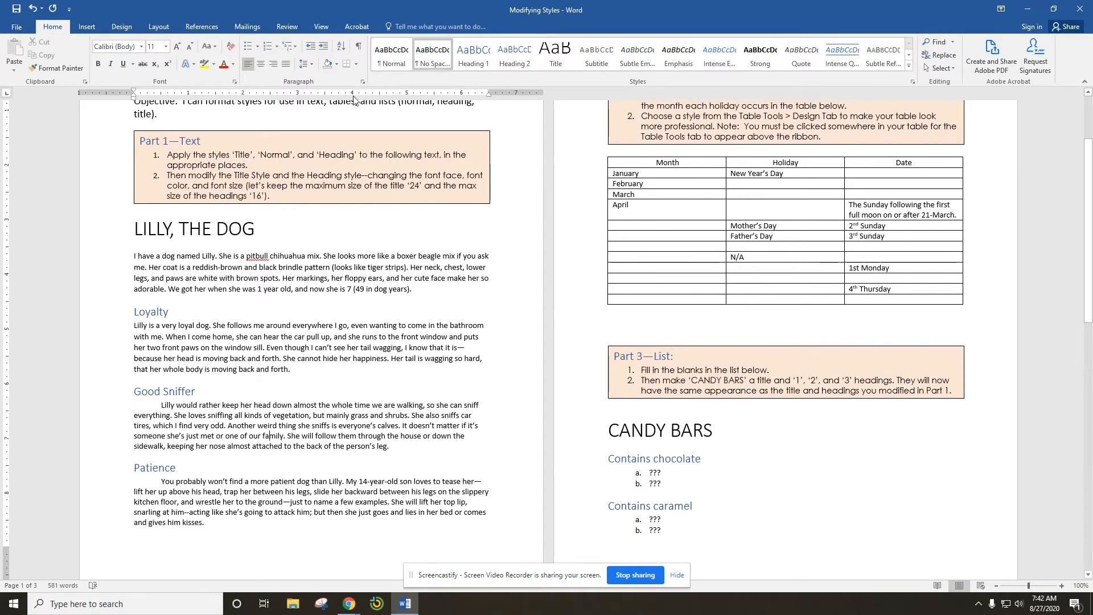
left_click(401, 61)
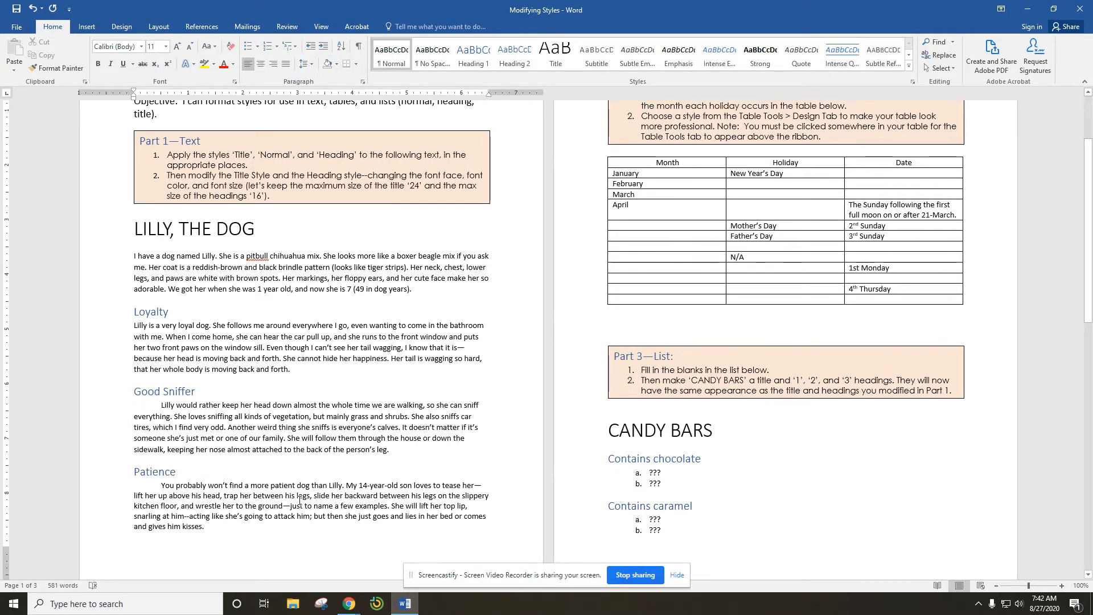
left_click(401, 63)
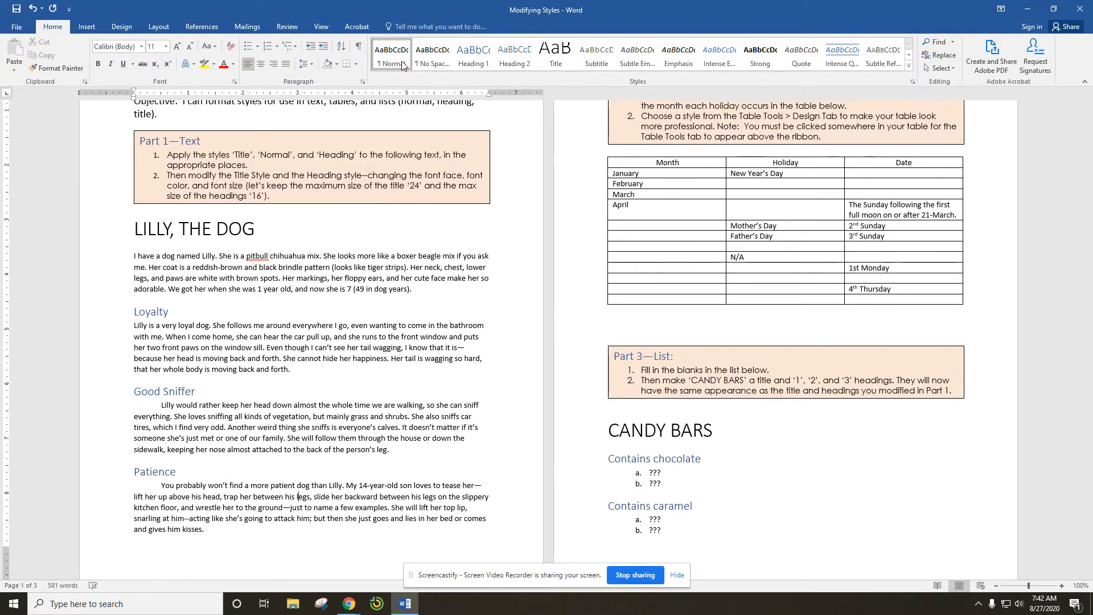
scroll(431, 493, "down", 2)
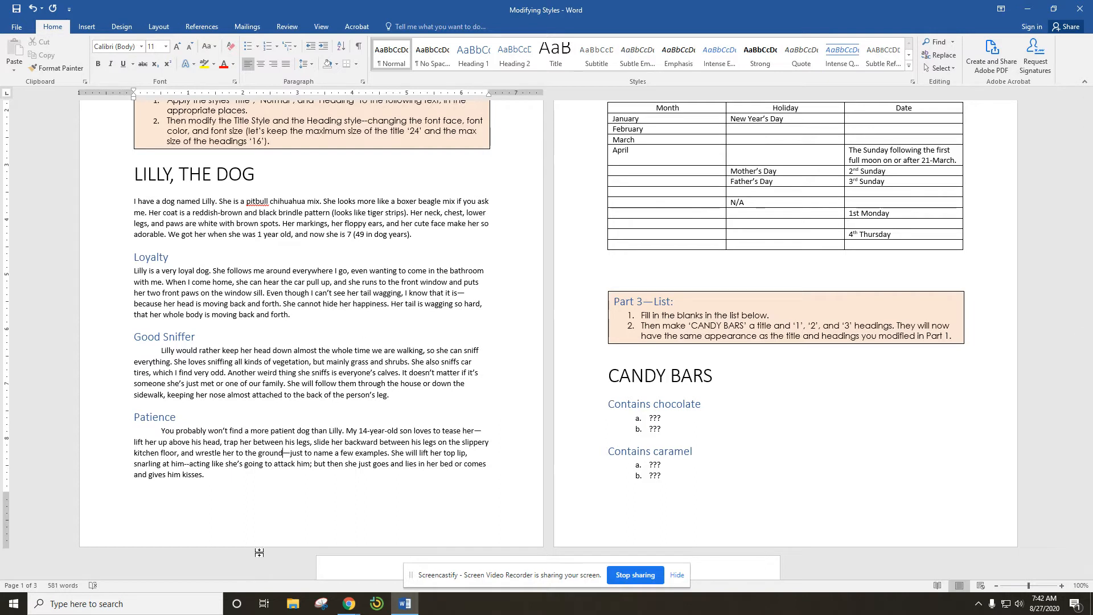
left_click(436, 64)
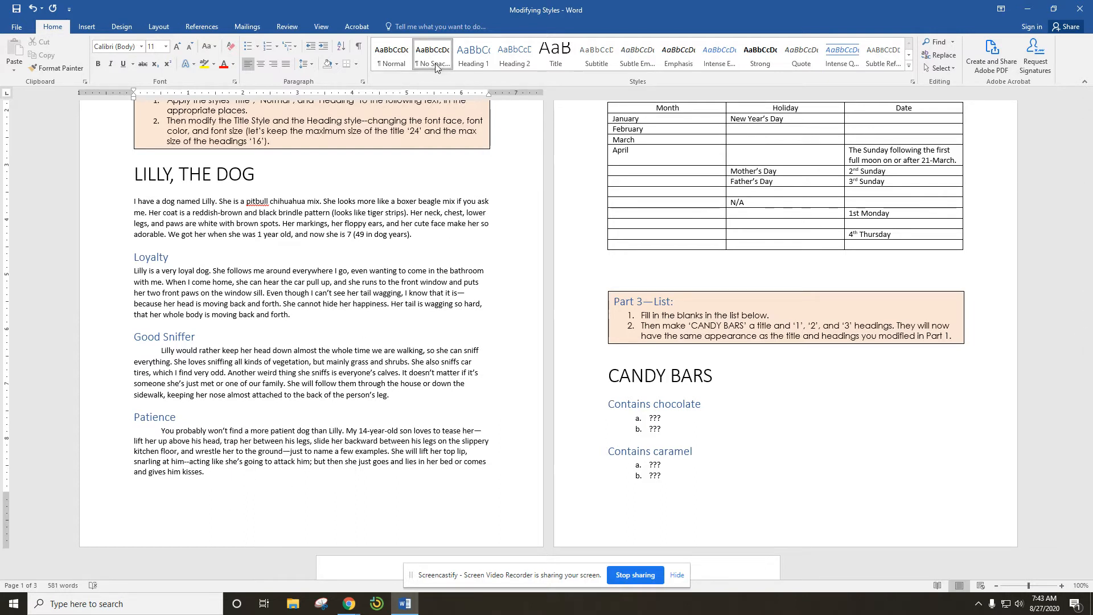
left_click(400, 63)
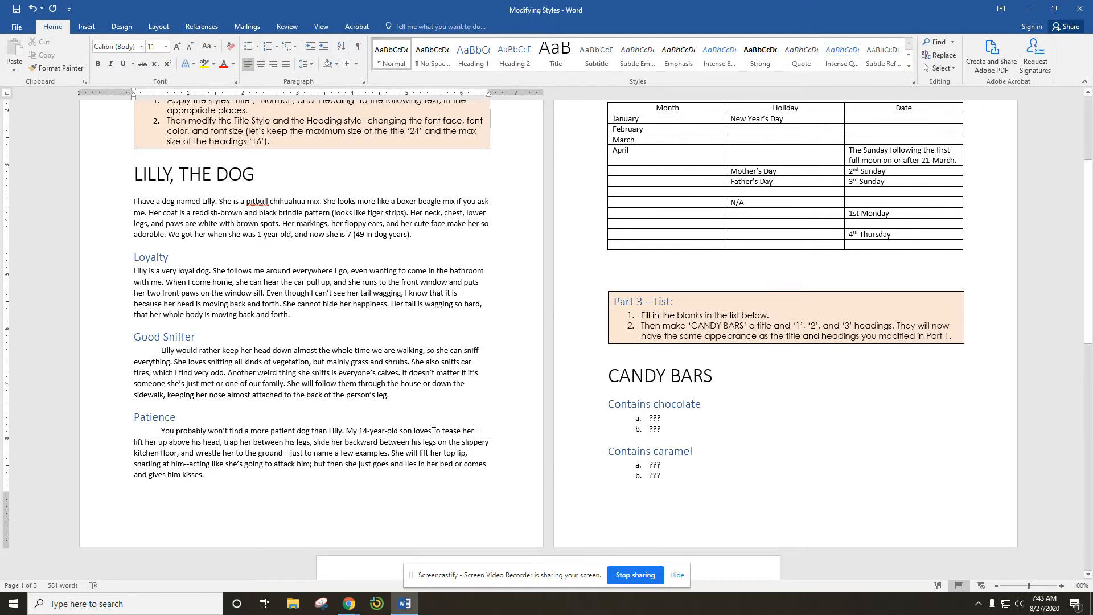
Step: Indent the first lines of the Loyalty paragraph and the opening paragraph with a tab
scroll(434, 432, "up", 2)
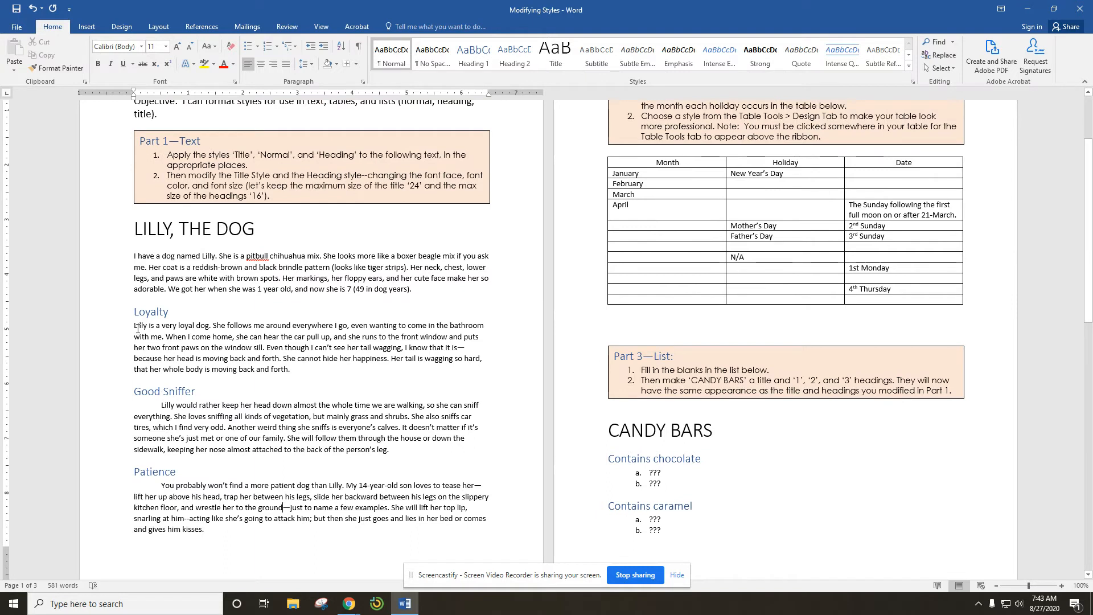
key("Tab")
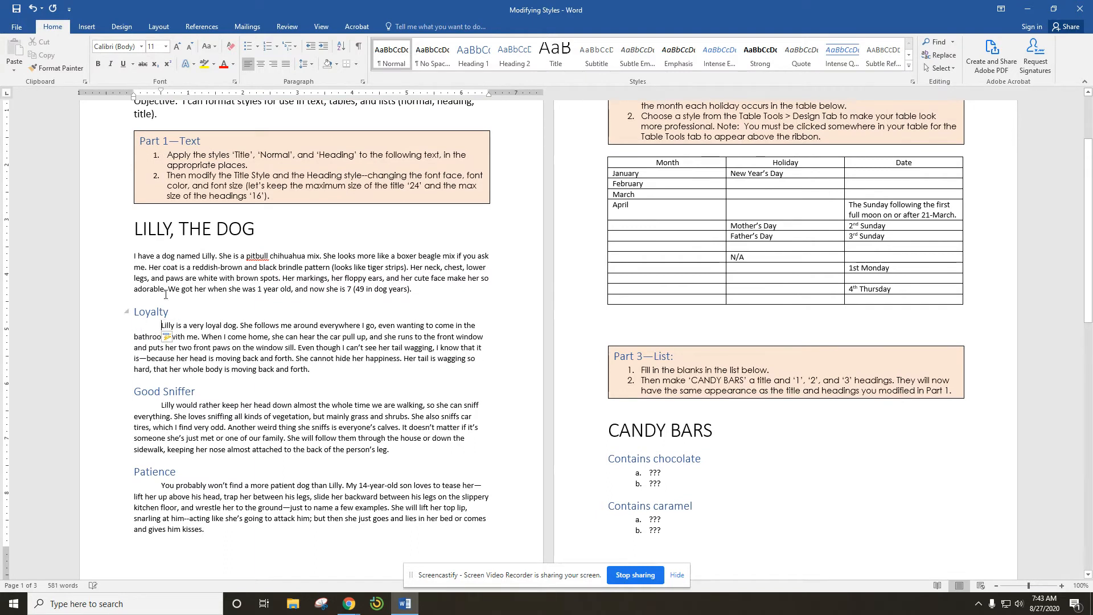
left_click(135, 256)
key("Tab")
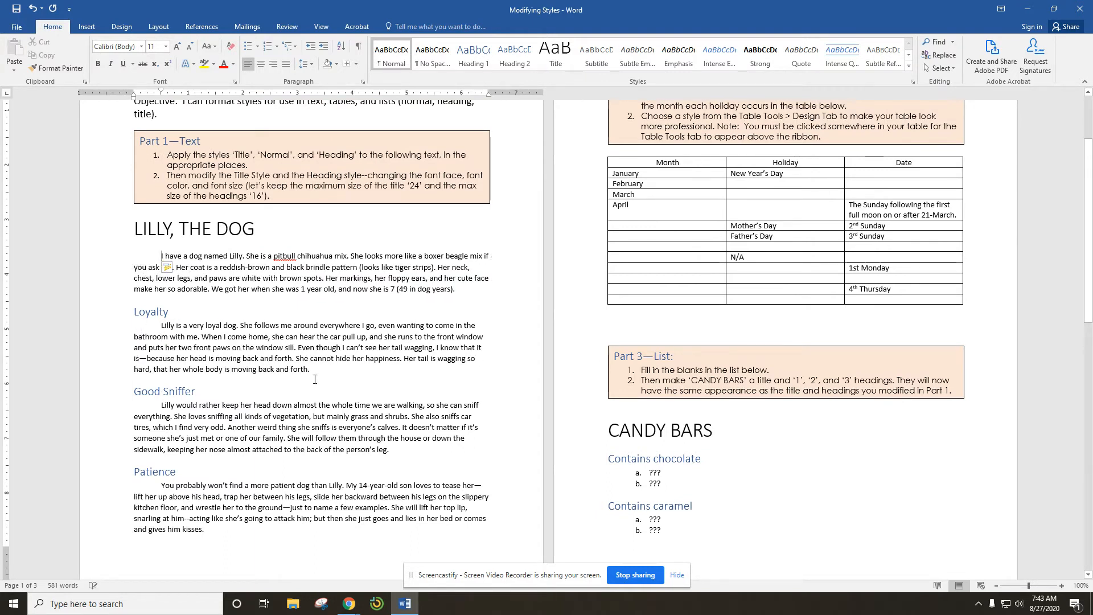
Step: Modify the Title style to use the Copperplate Gothic font with a blue Accent 5 font colour
scroll(433, 444, "down", 3)
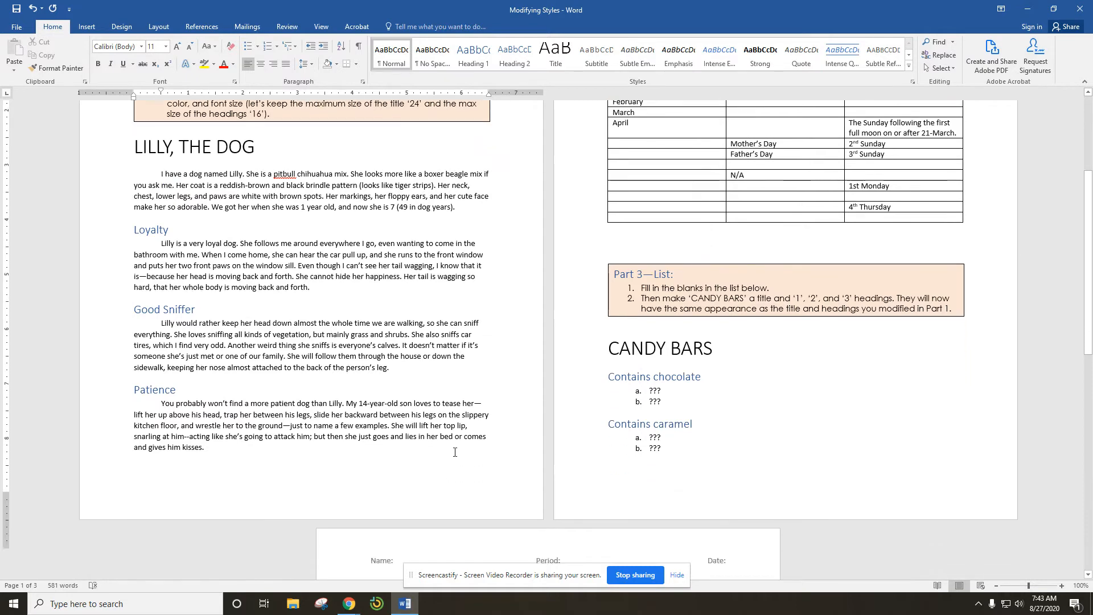
scroll(455, 452, "up", 4)
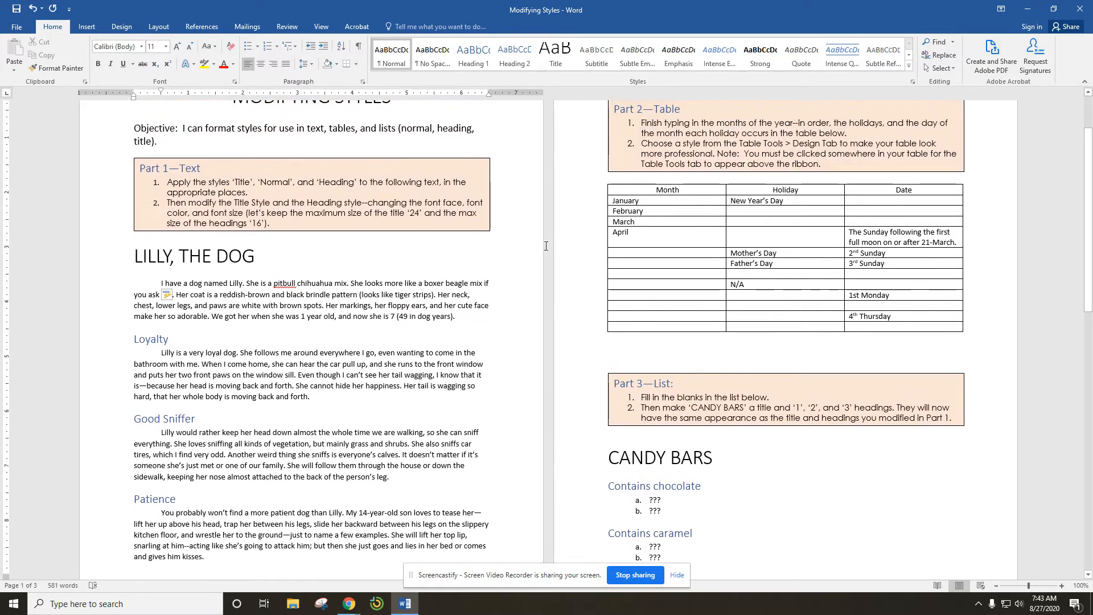
scroll(549, 304, "up", 3)
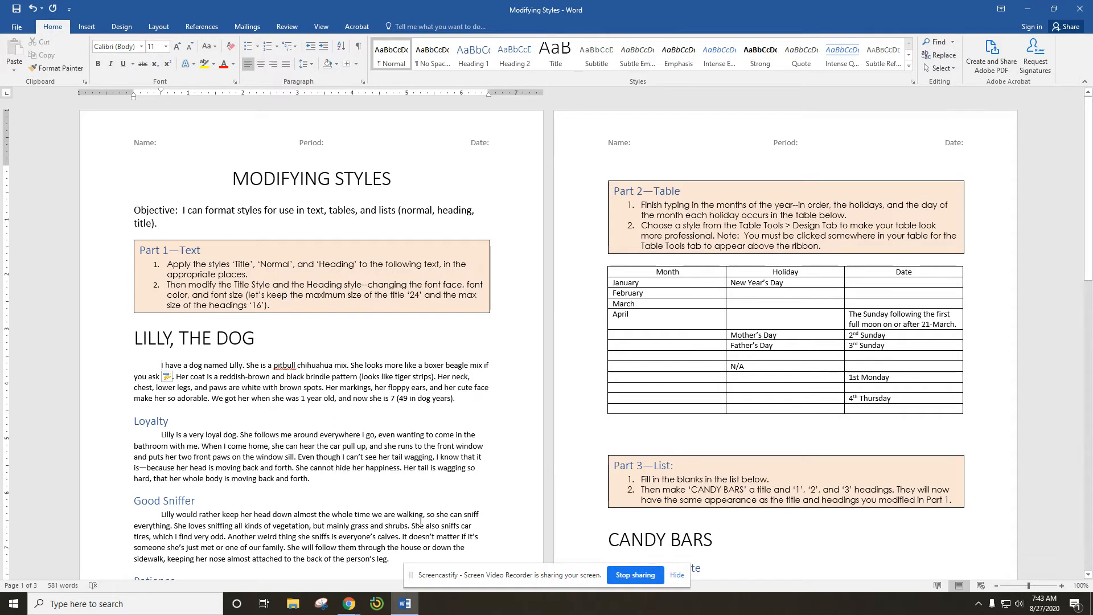
left_click(200, 337)
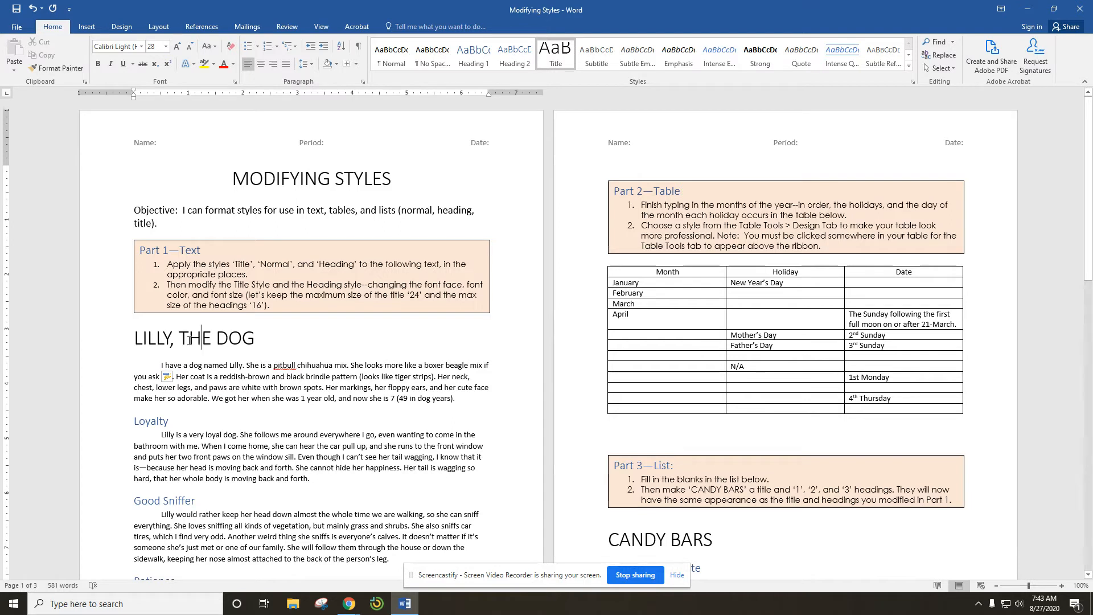
left_click(184, 339)
right_click(561, 58)
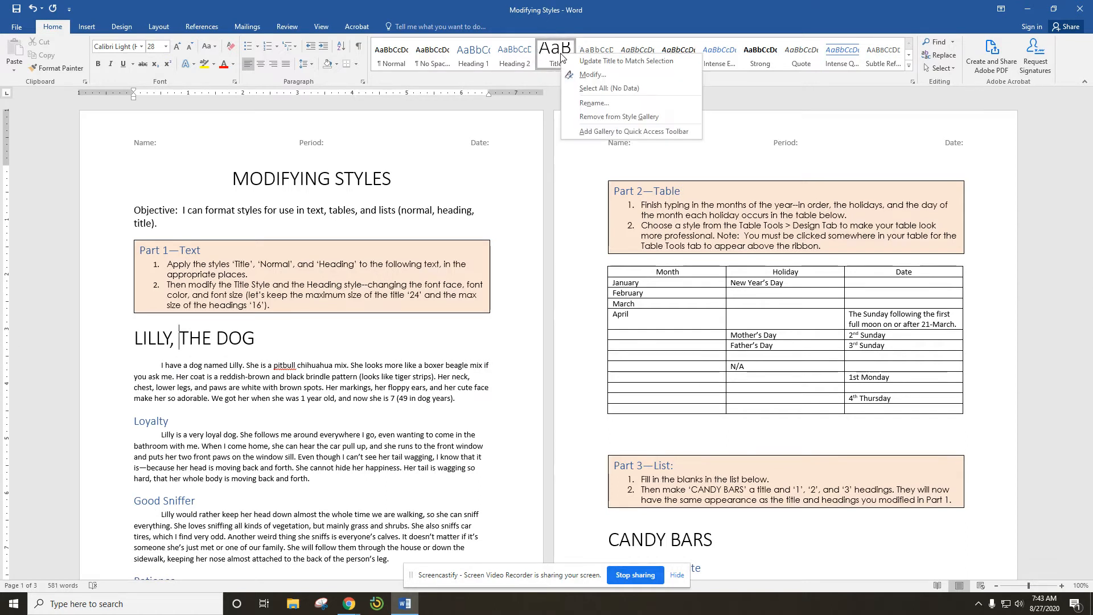
left_click(592, 75)
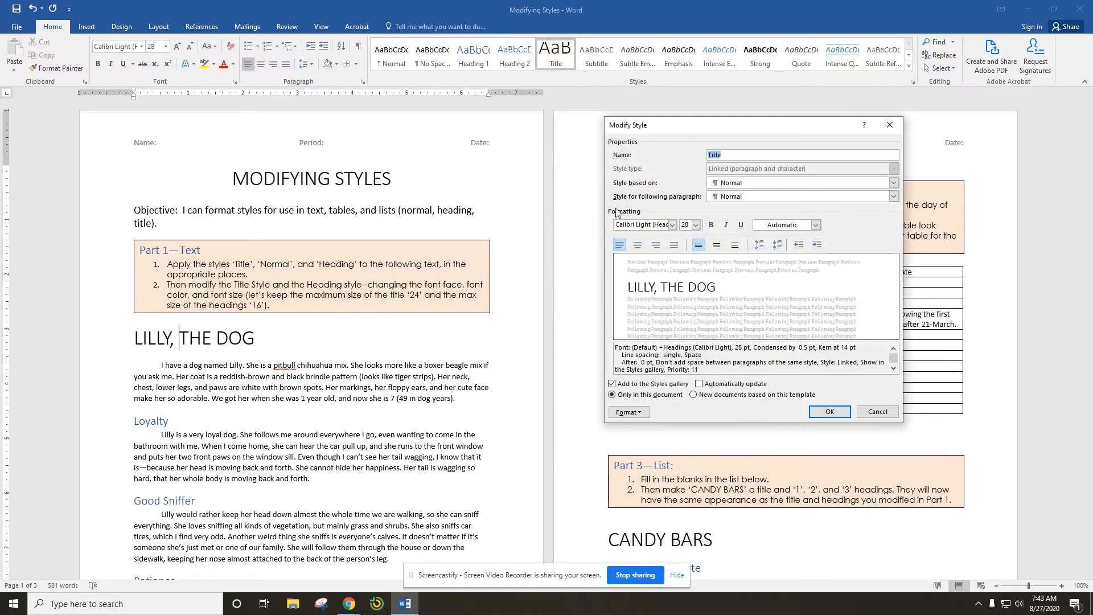
left_click(673, 226)
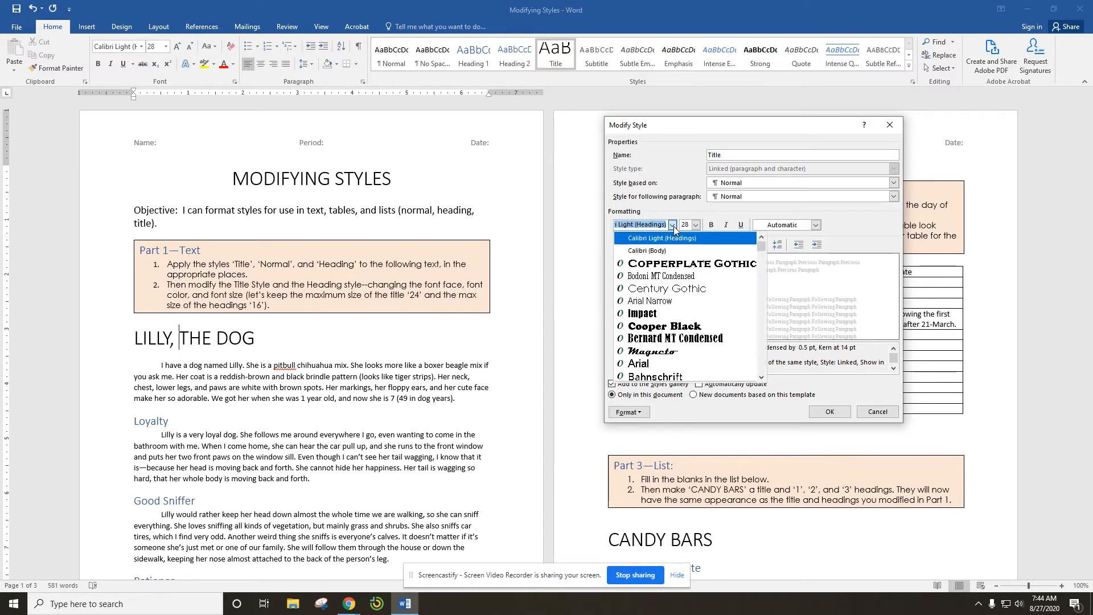
left_click(674, 264)
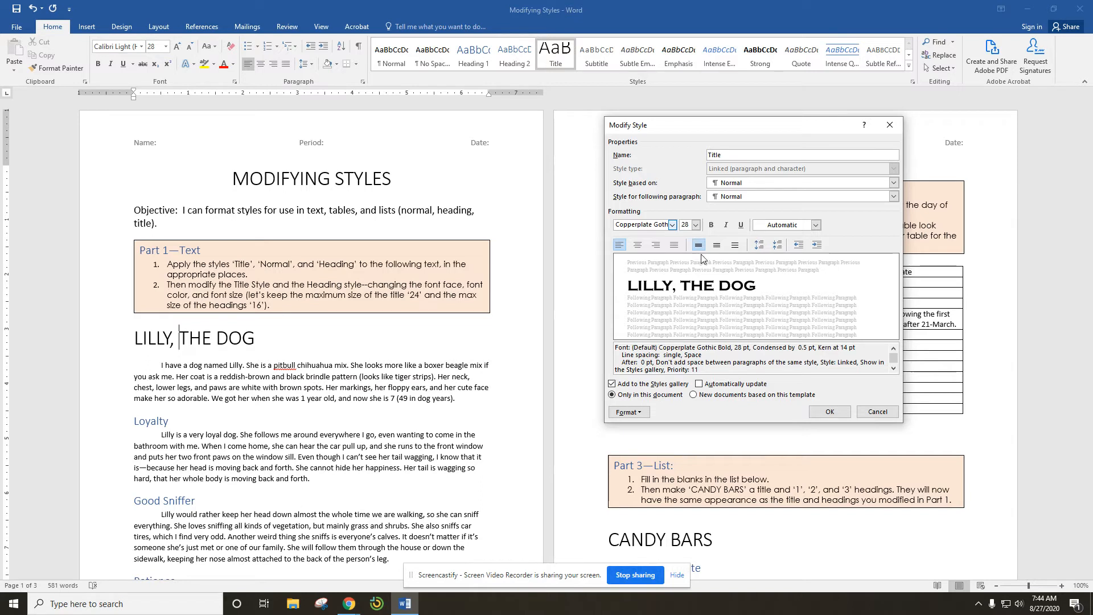
left_click(817, 226)
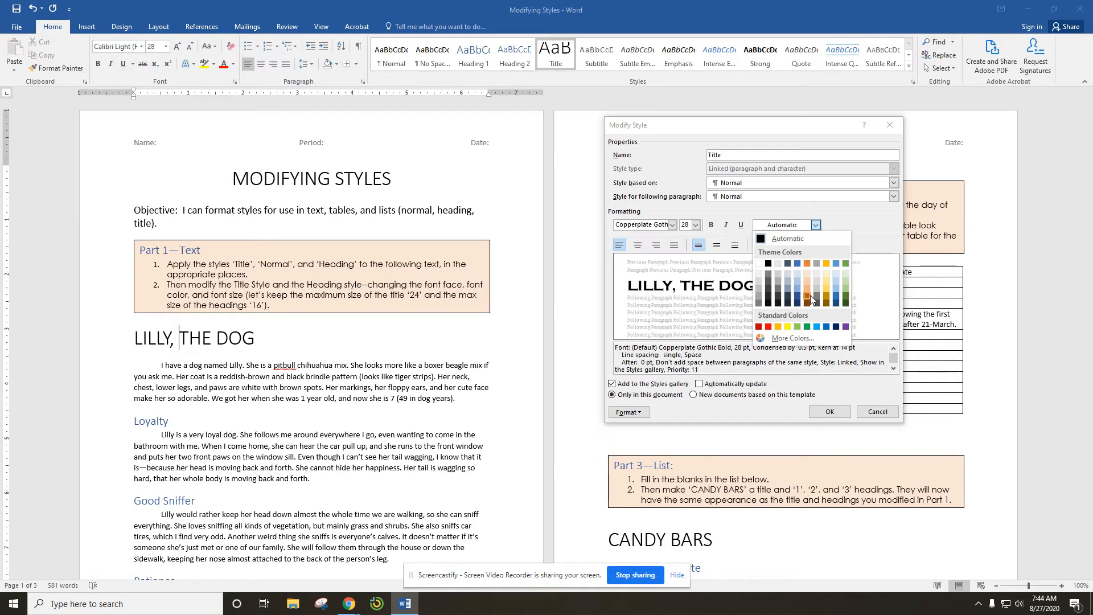
left_click(837, 296)
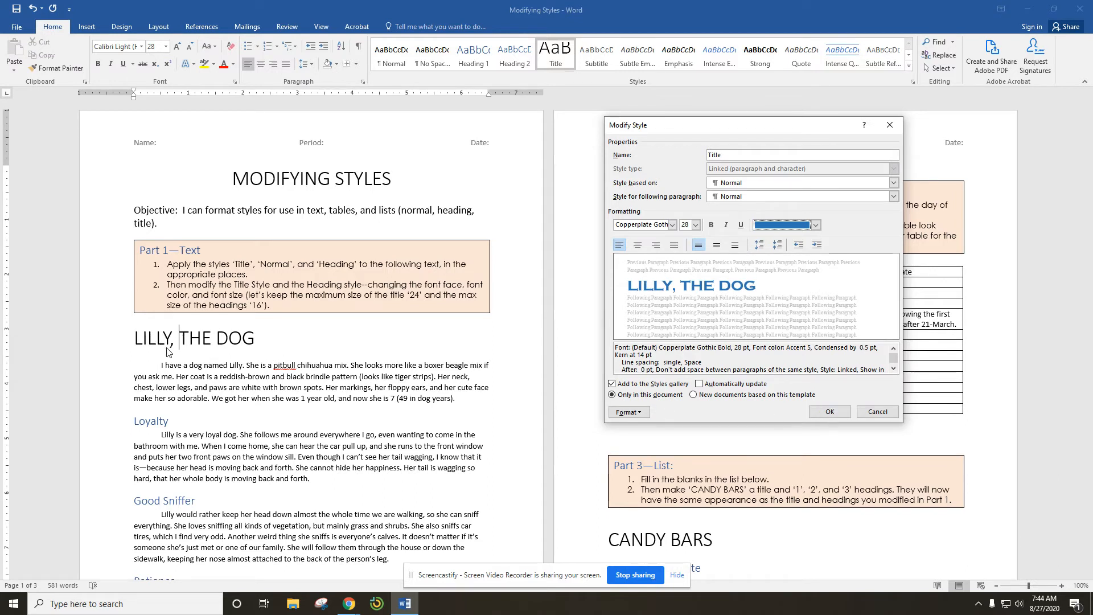
left_click(829, 414)
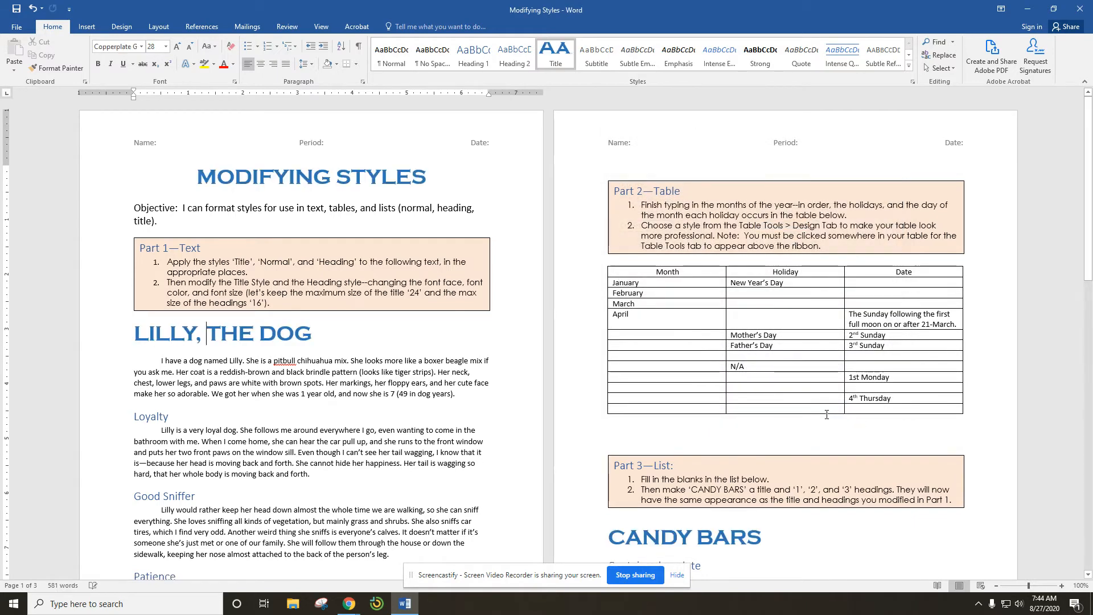
Step: Modify the Heading 1 style to use the Cooper Black font with a gold Accent 4 font colour
scroll(826, 414, "down", 6)
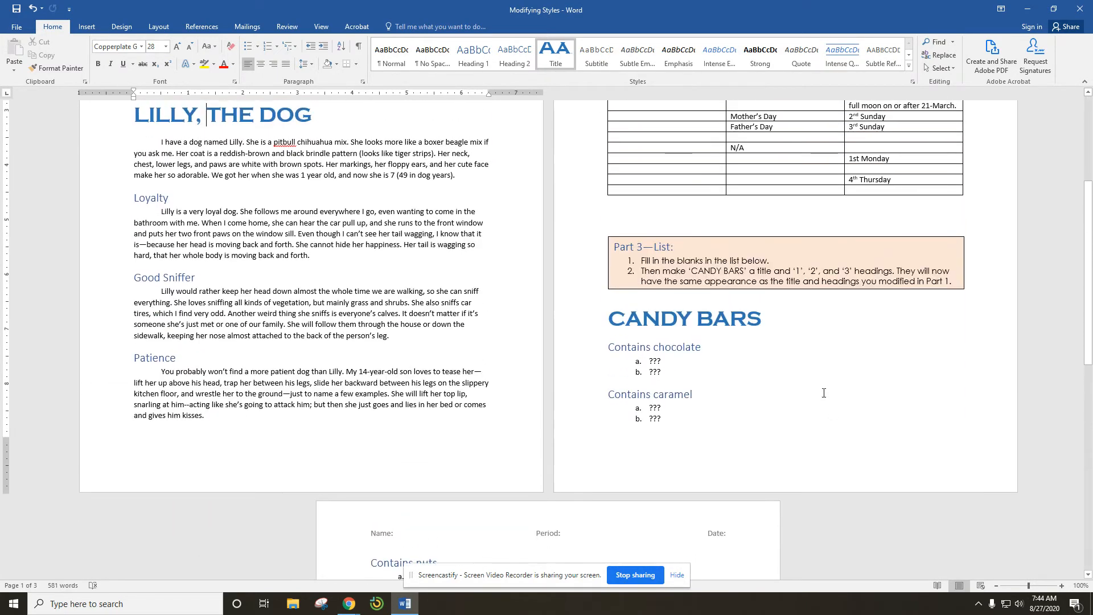
scroll(569, 427, "up", 6)
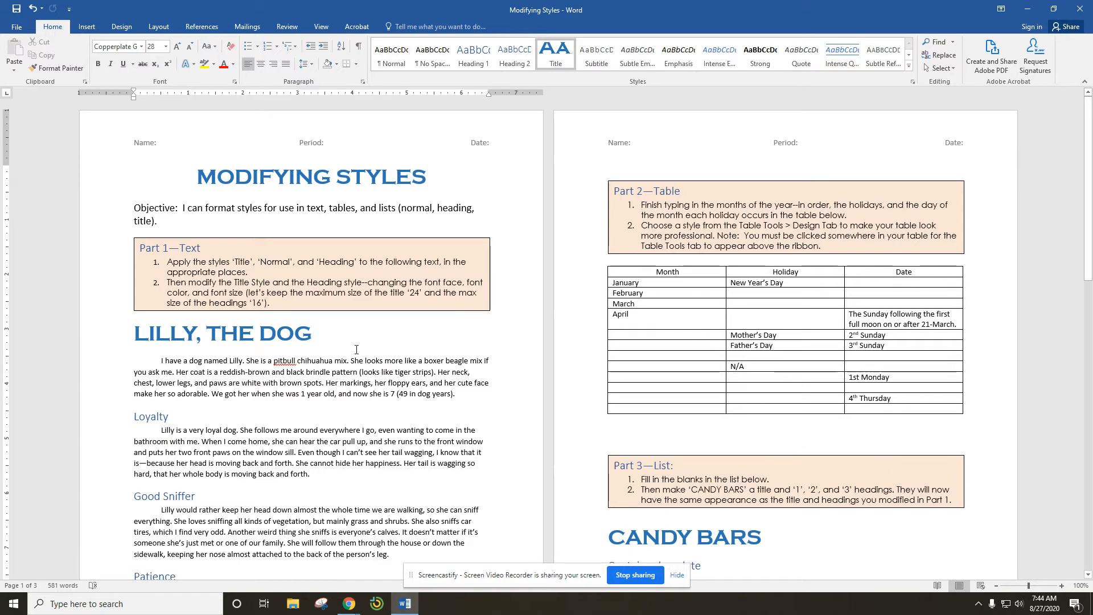
scroll(356, 349, "down", 2)
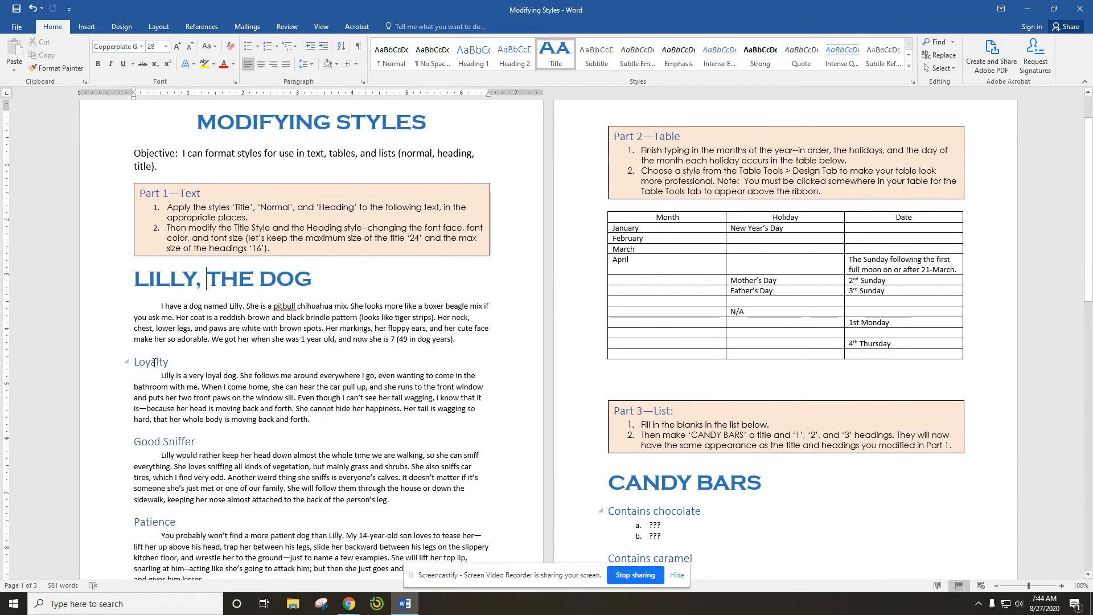
left_click(153, 363)
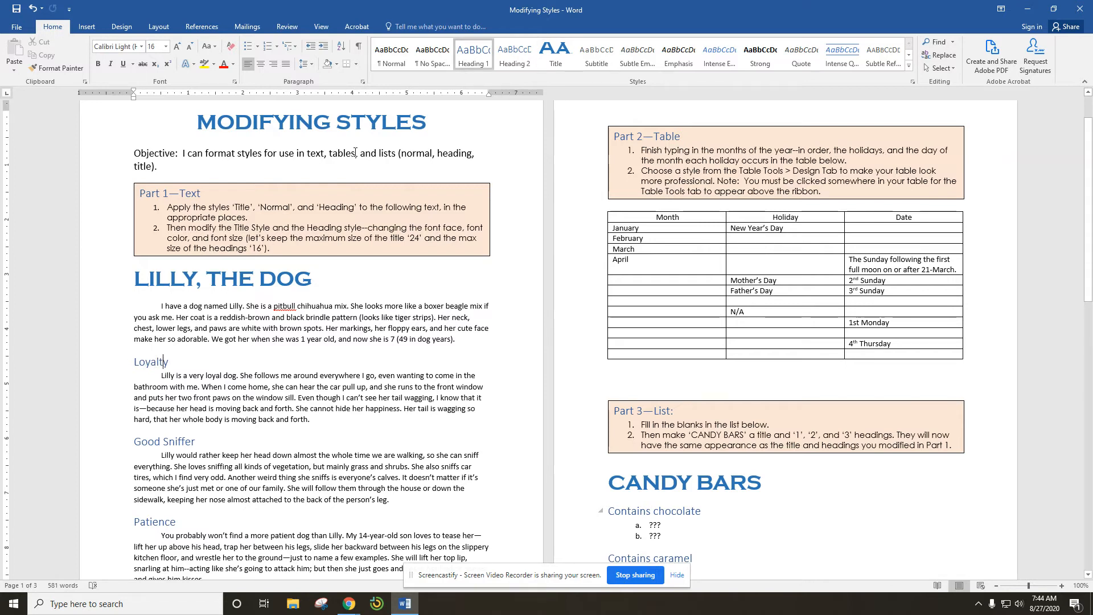
right_click(478, 52)
left_click(502, 71)
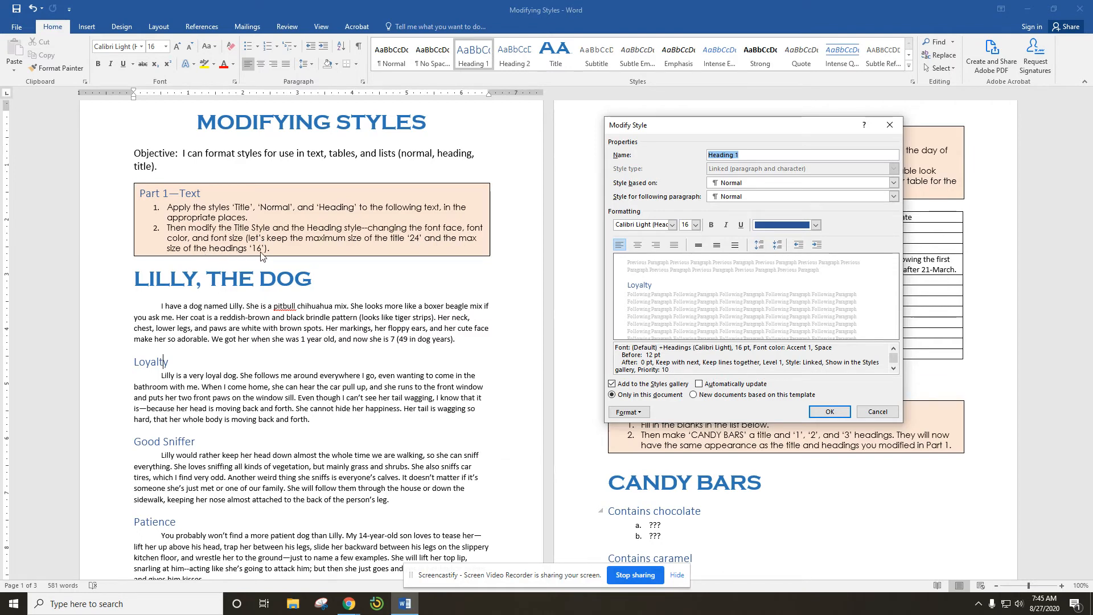
left_click(673, 225)
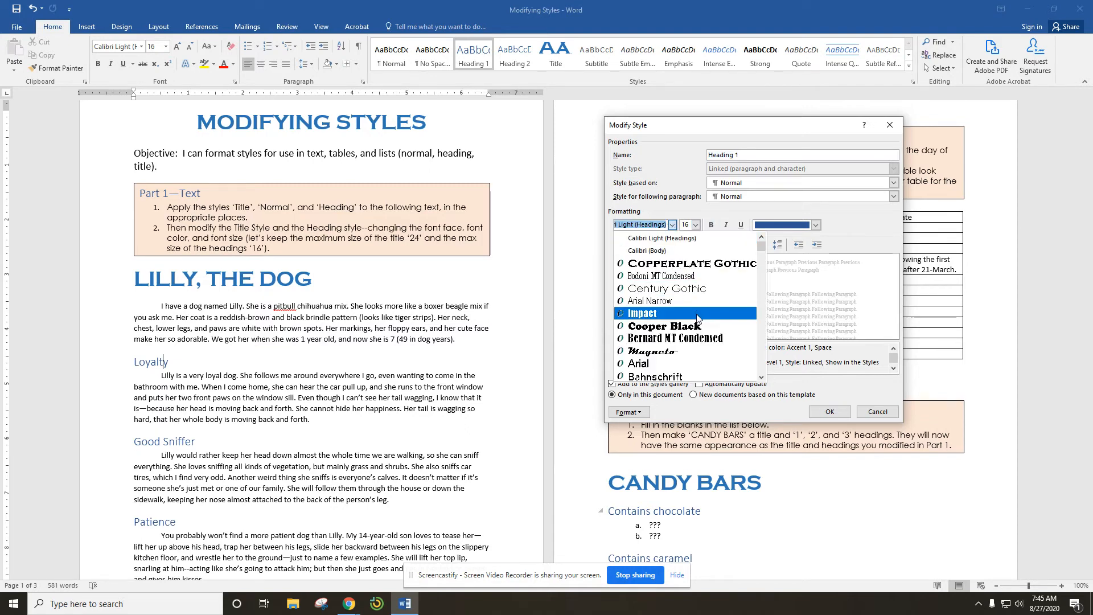
scroll(700, 318, "down", 1)
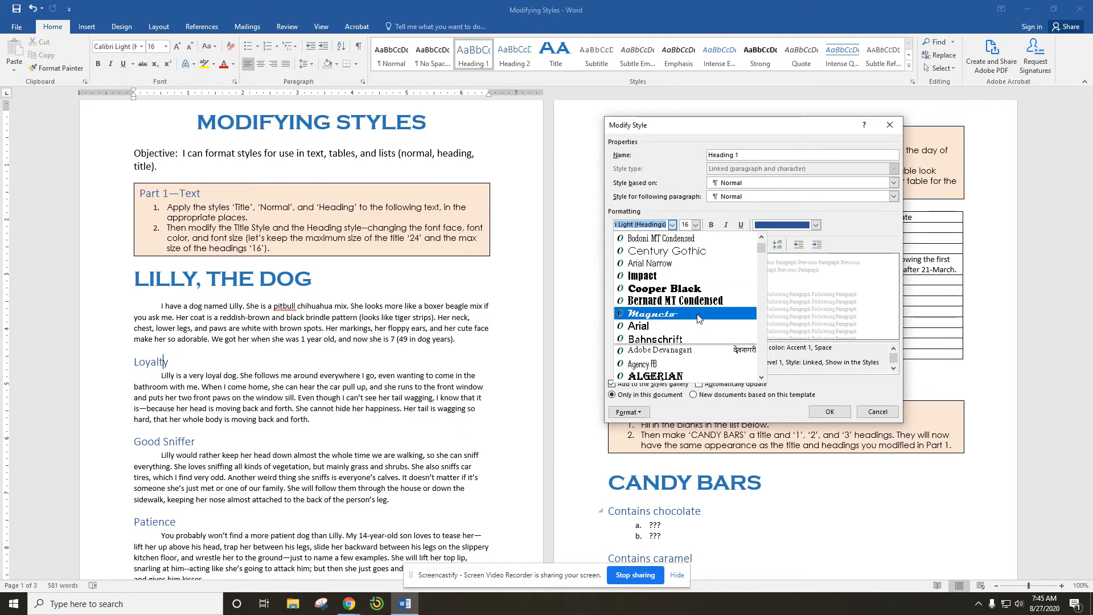
left_click(694, 290)
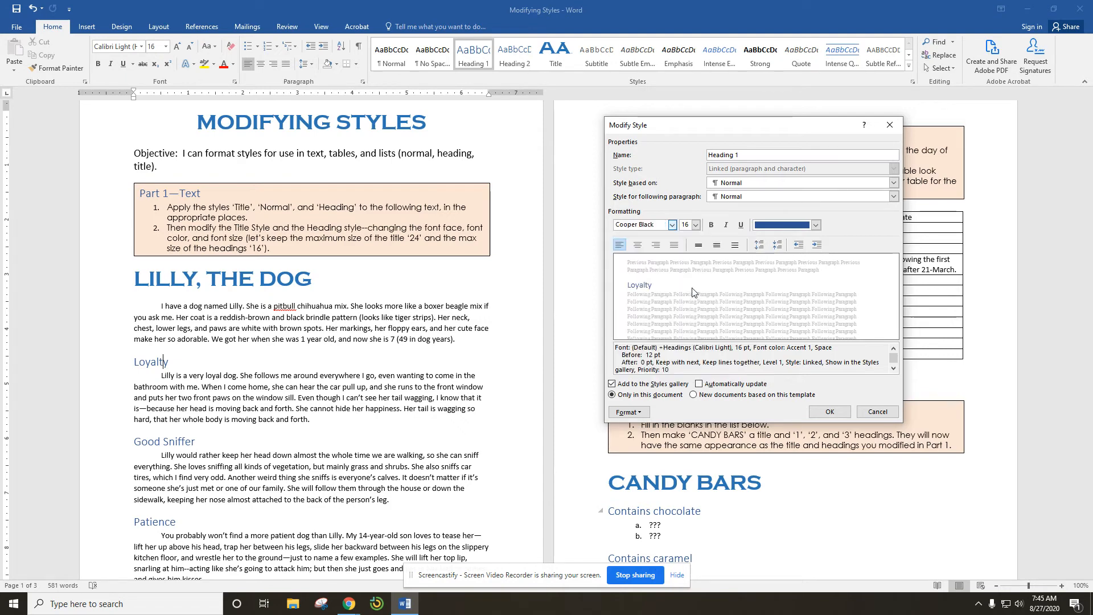
left_click(816, 226)
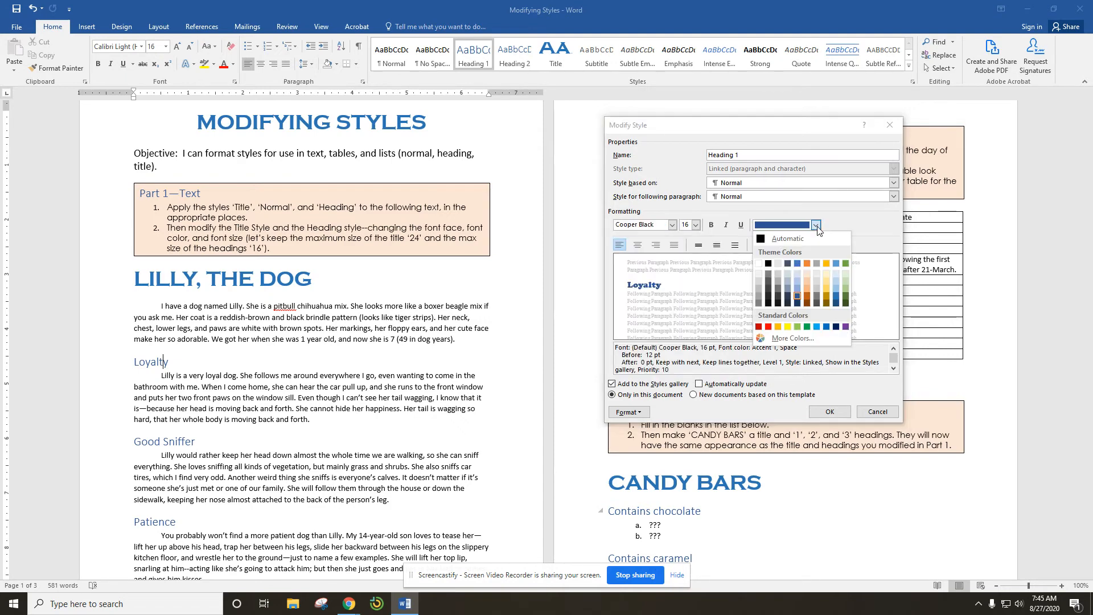
left_click(827, 303)
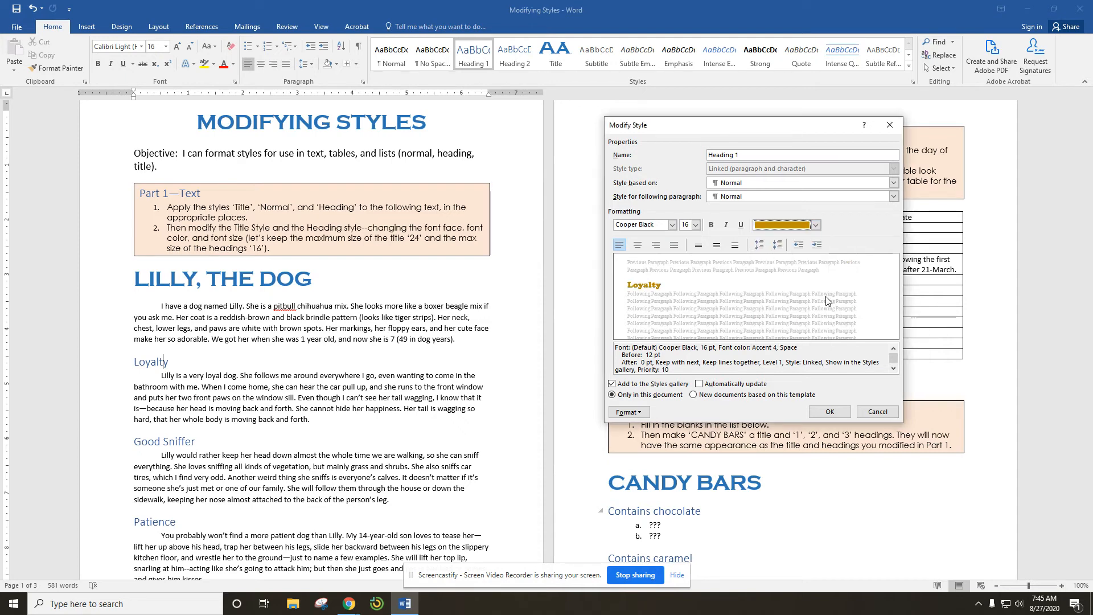
left_click(830, 411)
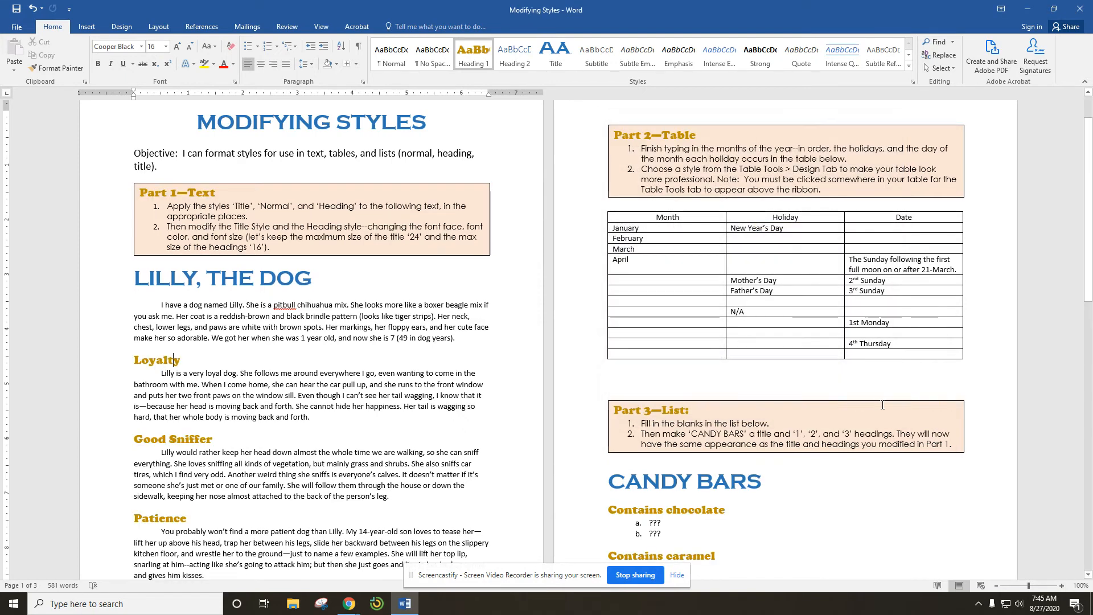
Step: Set the Title style's font size to 24 pt
scroll(884, 470, "down", 7)
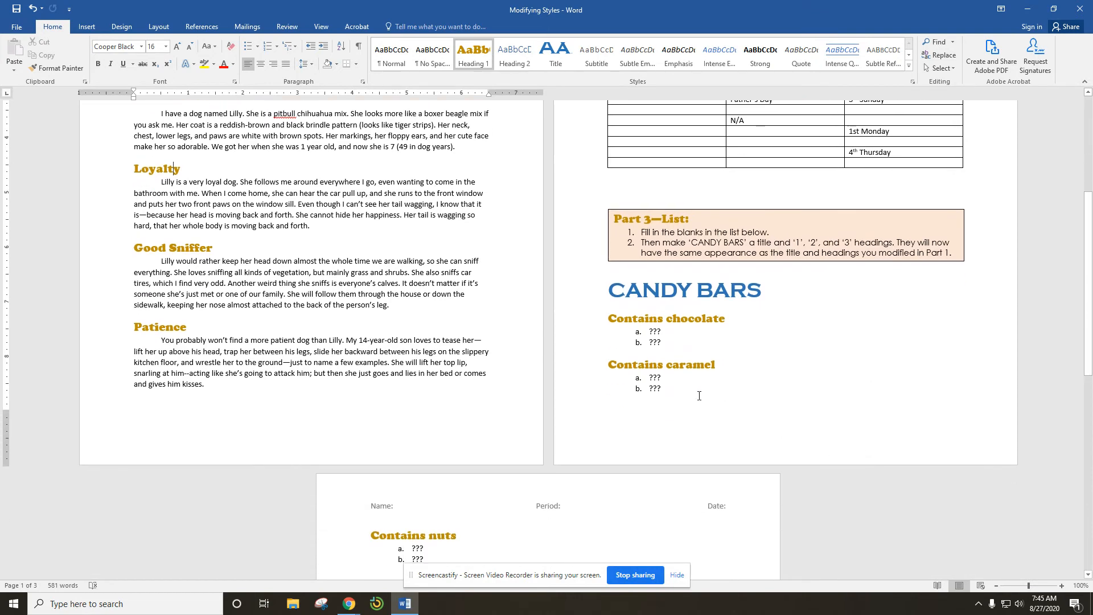
scroll(662, 351, "down", 4)
scroll(744, 386, "up", 13)
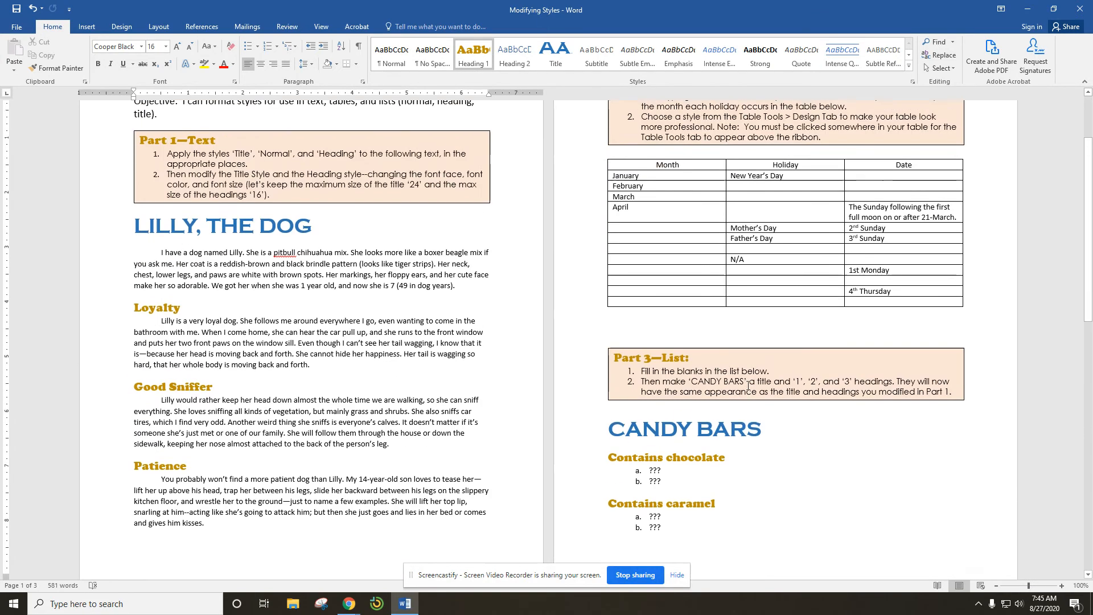
left_click(277, 332)
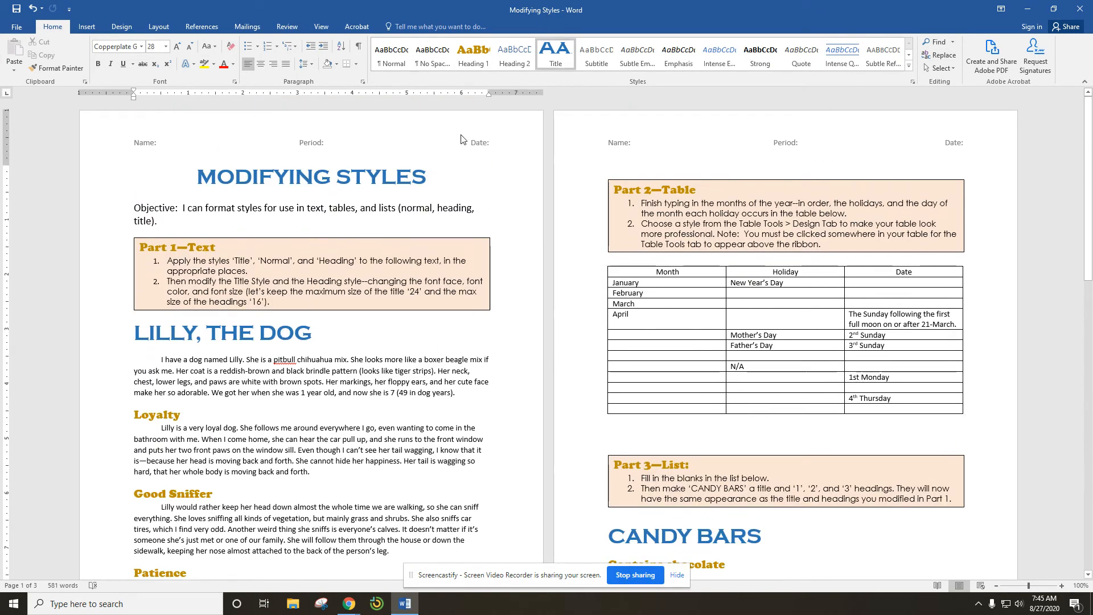
right_click(556, 58)
left_click(577, 77)
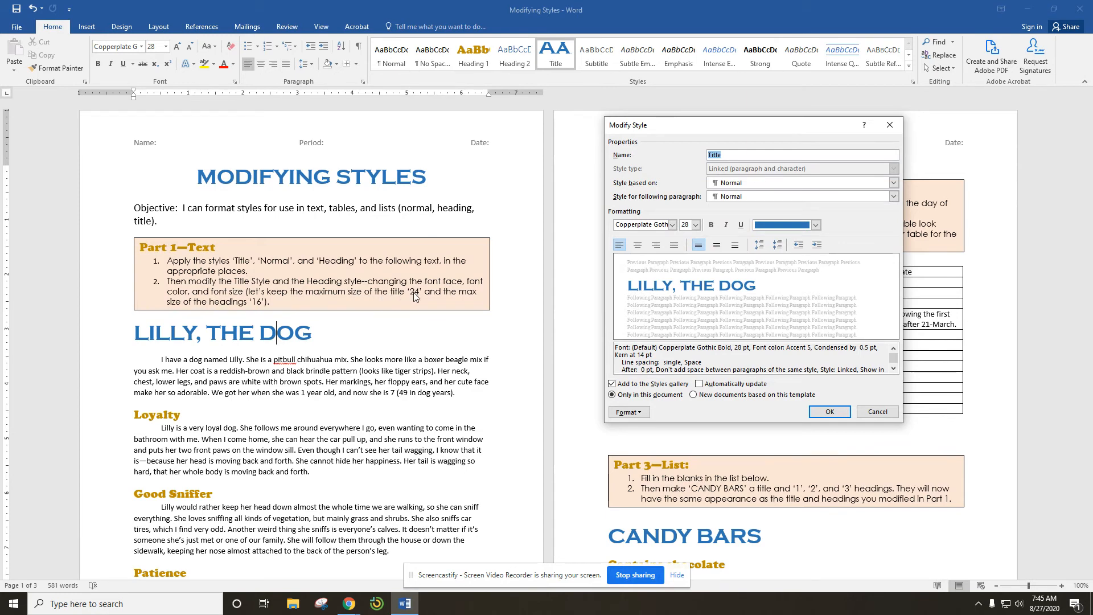
left_click(696, 225)
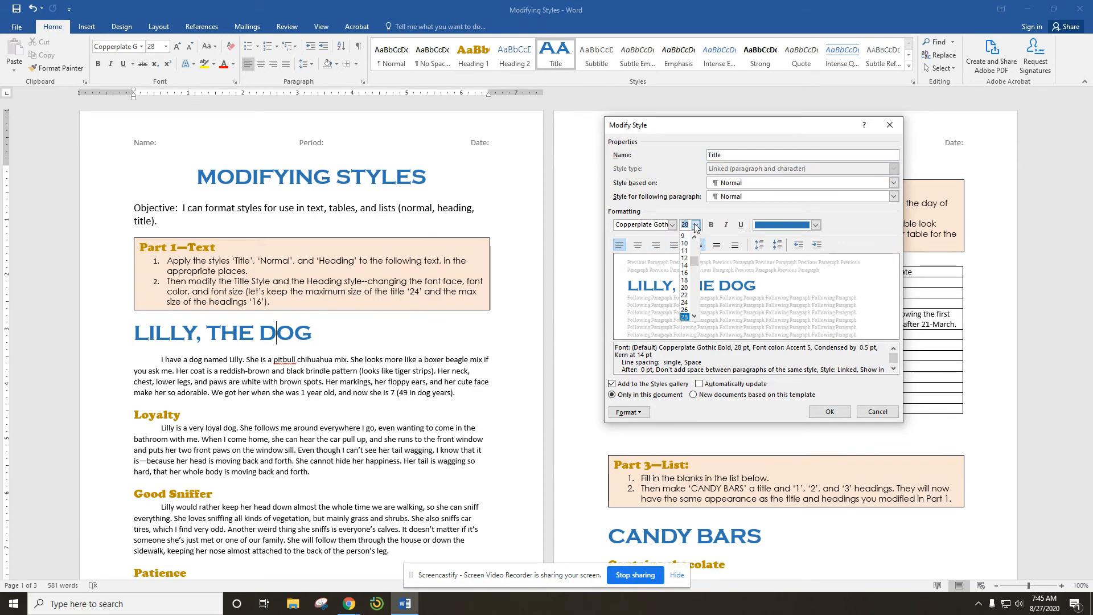
left_click(685, 302)
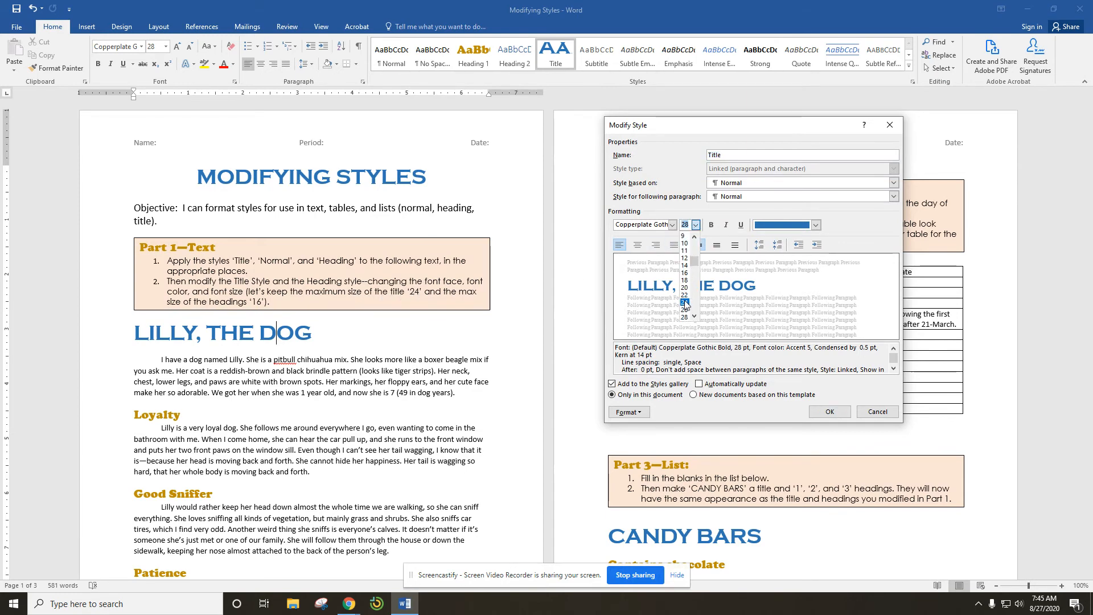
left_click(837, 414)
left_click(838, 419)
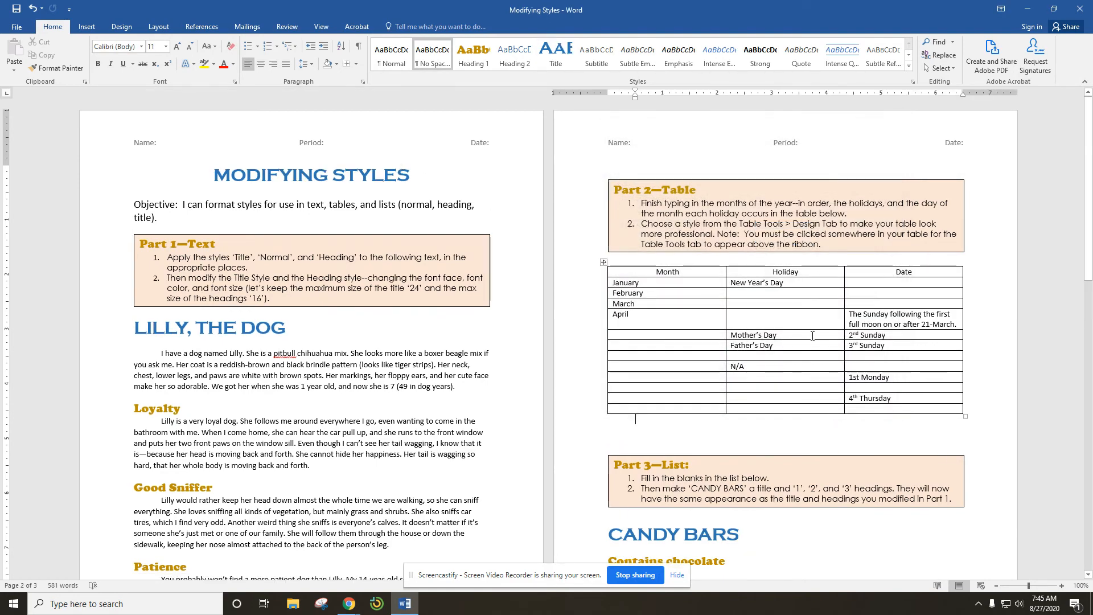
Step: Enter N/A in the Date cell of the N/A holiday row in the table
scroll(814, 336, "down", 4)
scroll(814, 336, "down", 3)
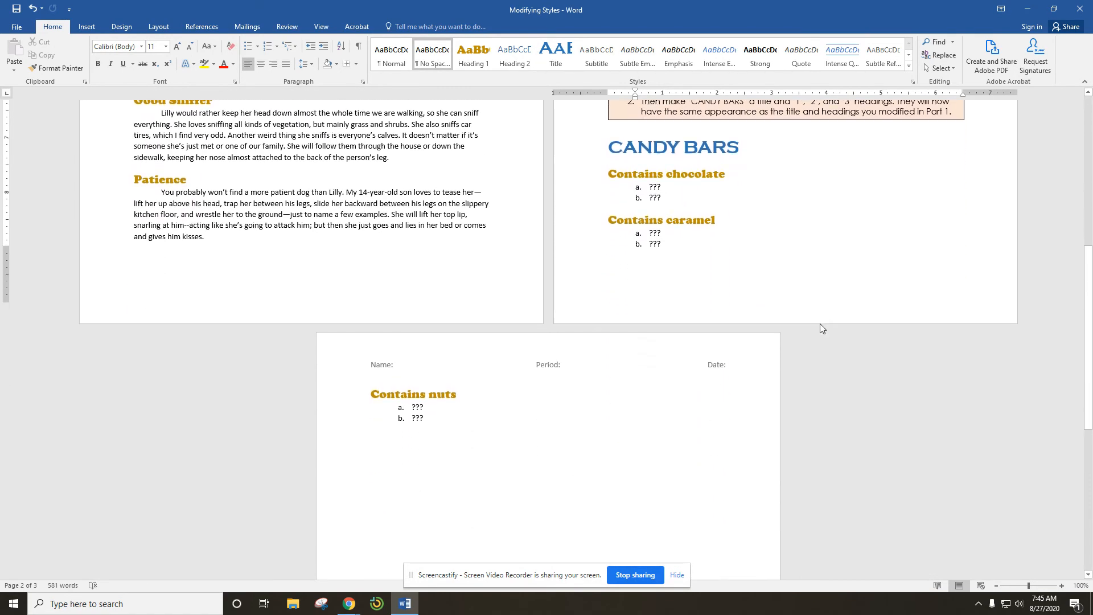
scroll(821, 324, "up", 7)
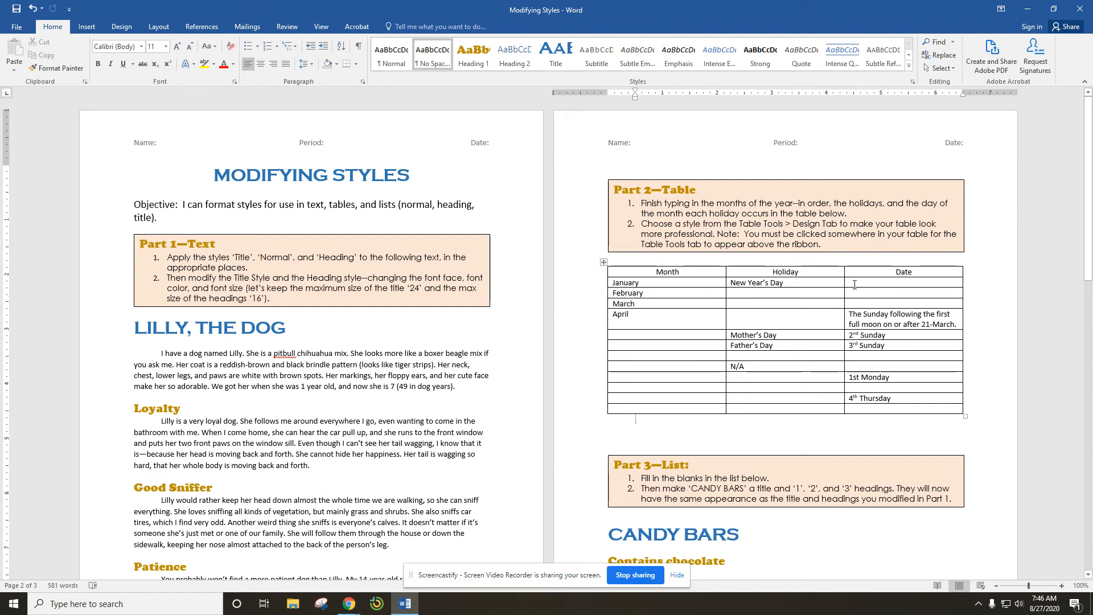
left_click(855, 366)
type("N/A")
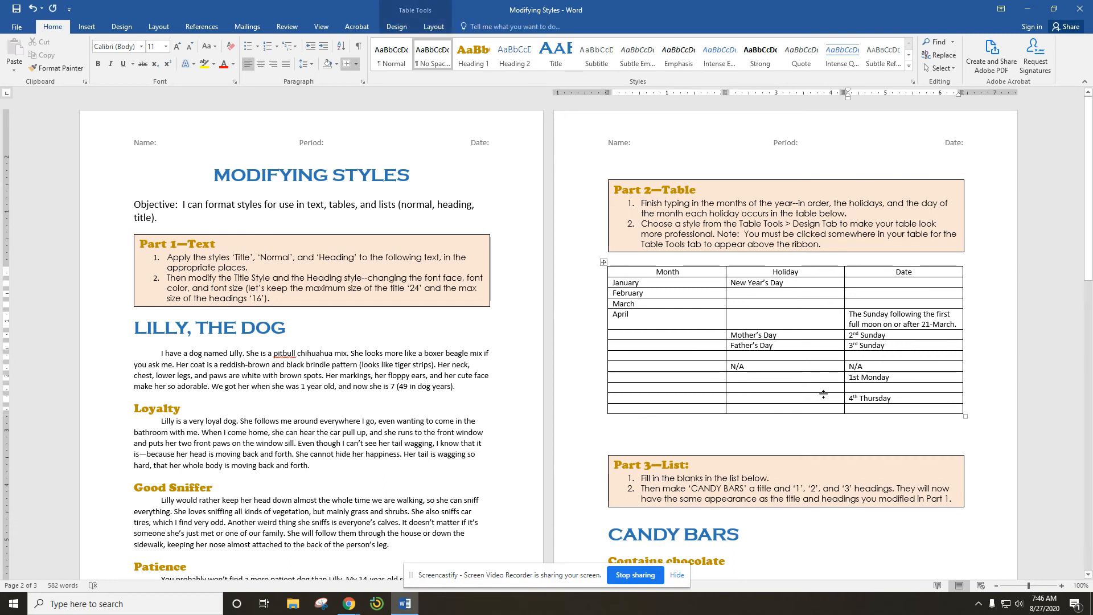
left_click(694, 367)
left_click(770, 367)
left_click(892, 367)
Step: Retype the ??? placeholder for item b under Contains chocolate
scroll(892, 367, "down", 10)
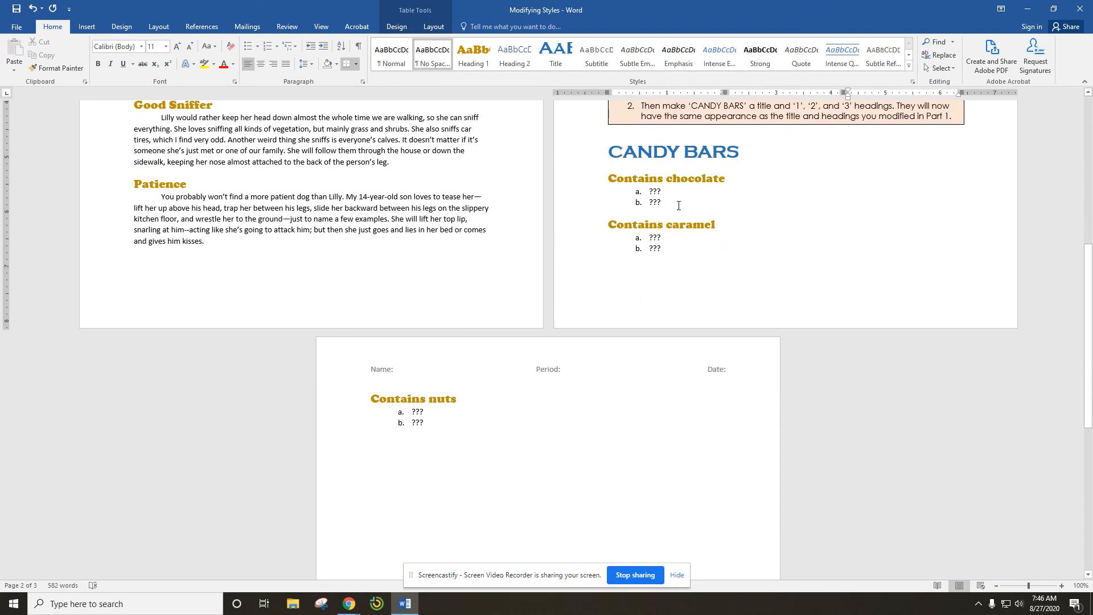
left_click(662, 200)
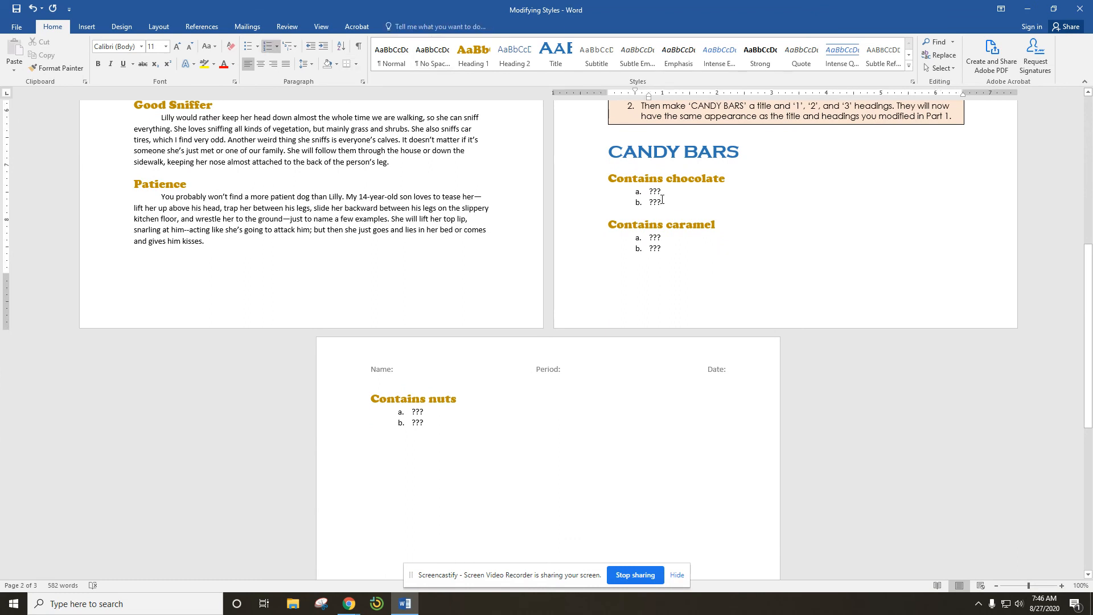
key("BackSpace")
key("BackSpace")
type("???")
scroll(749, 245, "down", 1)
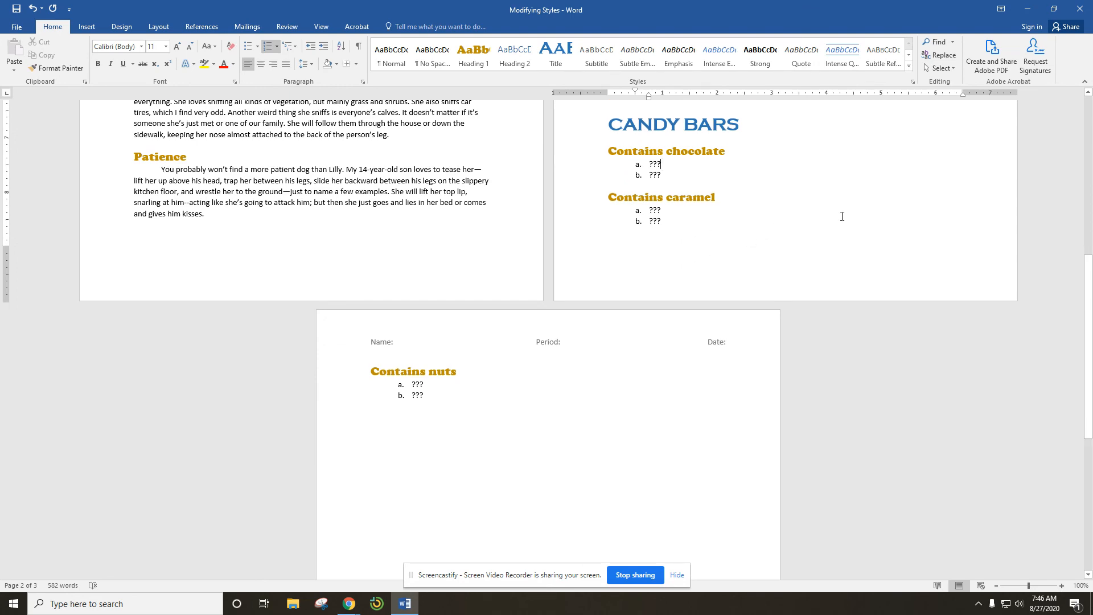
scroll(845, 216, "up", 15)
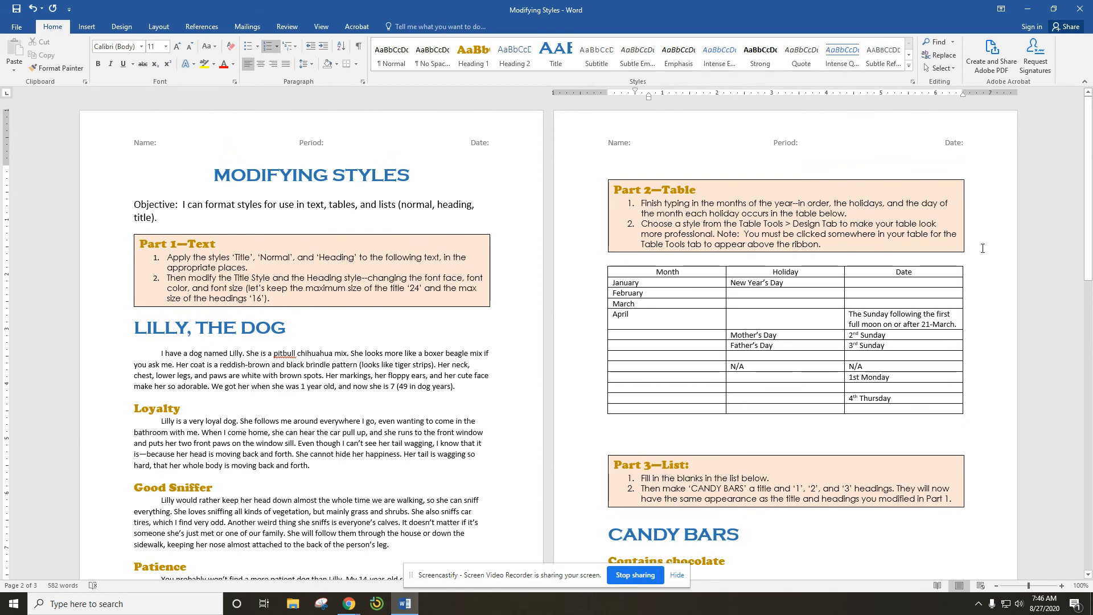
scroll(983, 248, "down", 5)
scroll(983, 248, "down", 15)
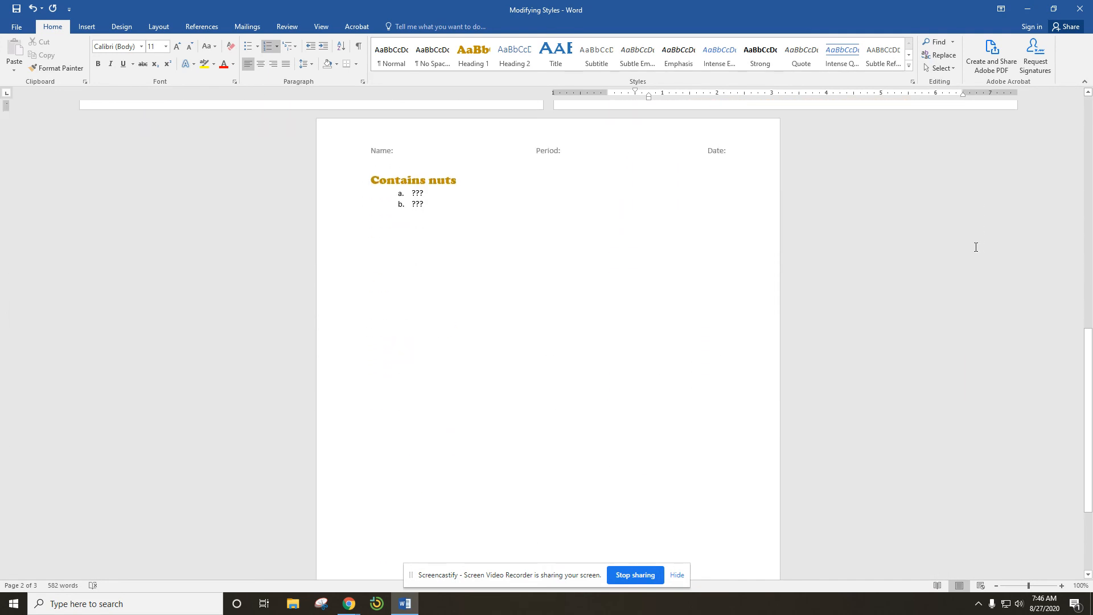